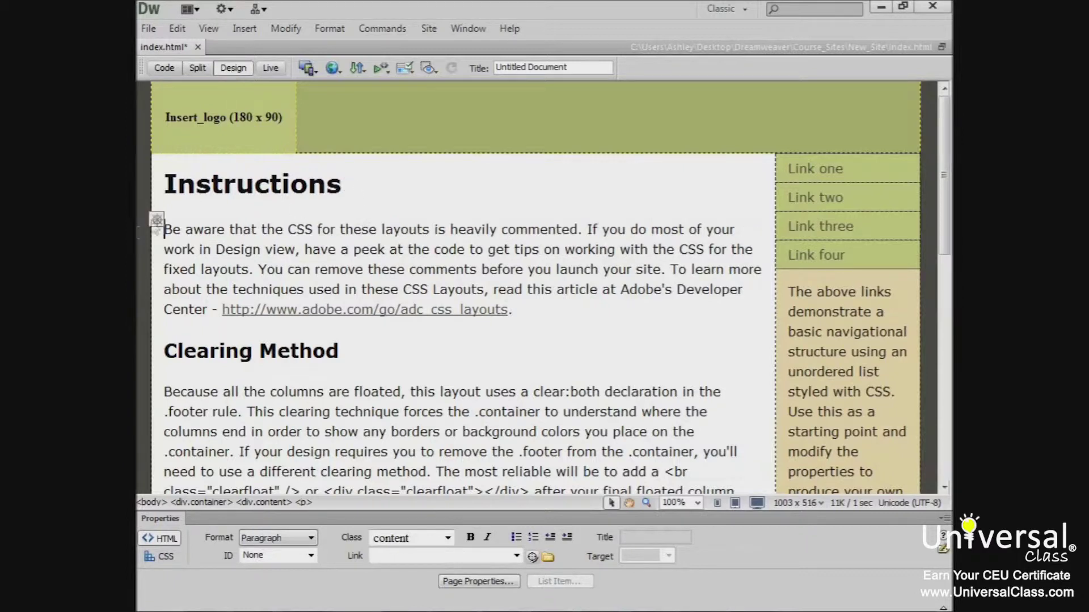
Insert the sentence "We've added text to our page by clicking and typing." at the start of the paragraph under Instructions.
left_click(166, 233)
type("We'v")
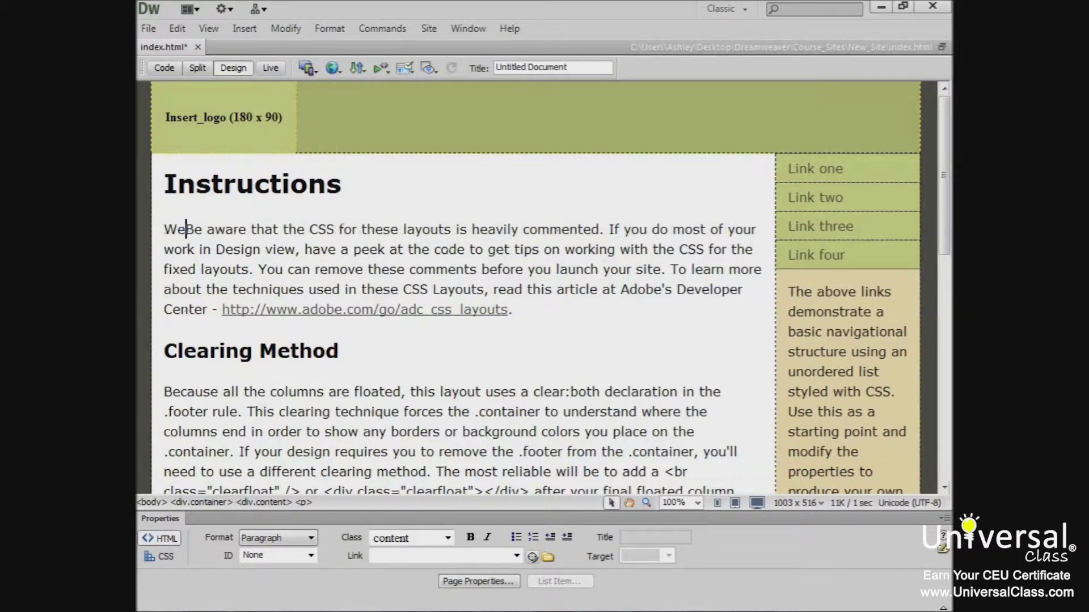
type("e added te")
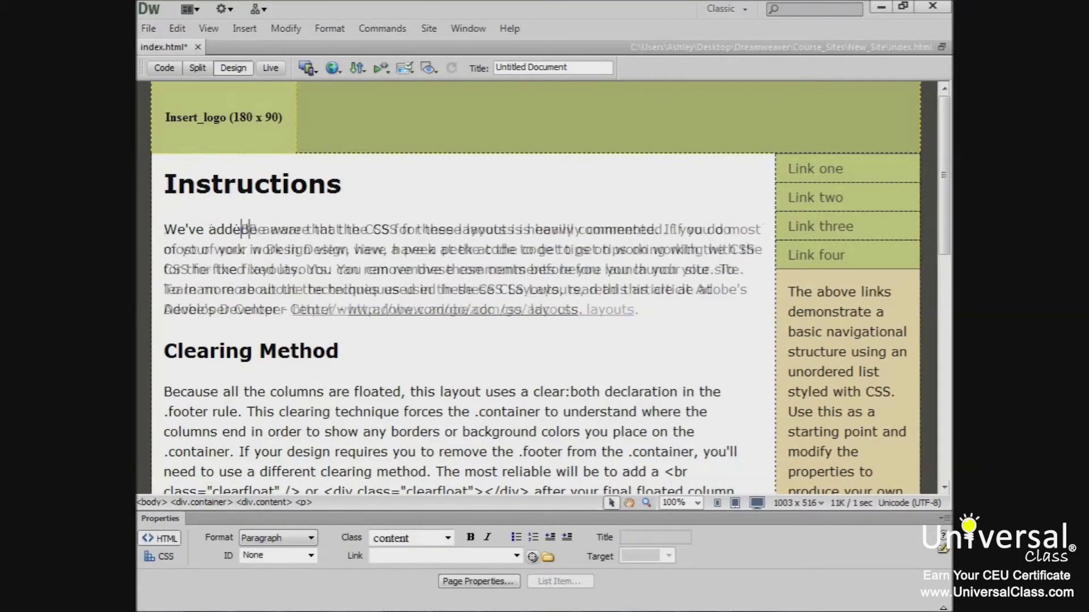
type("xt to our page by clicking and typing. Be aware that the CSS for these")
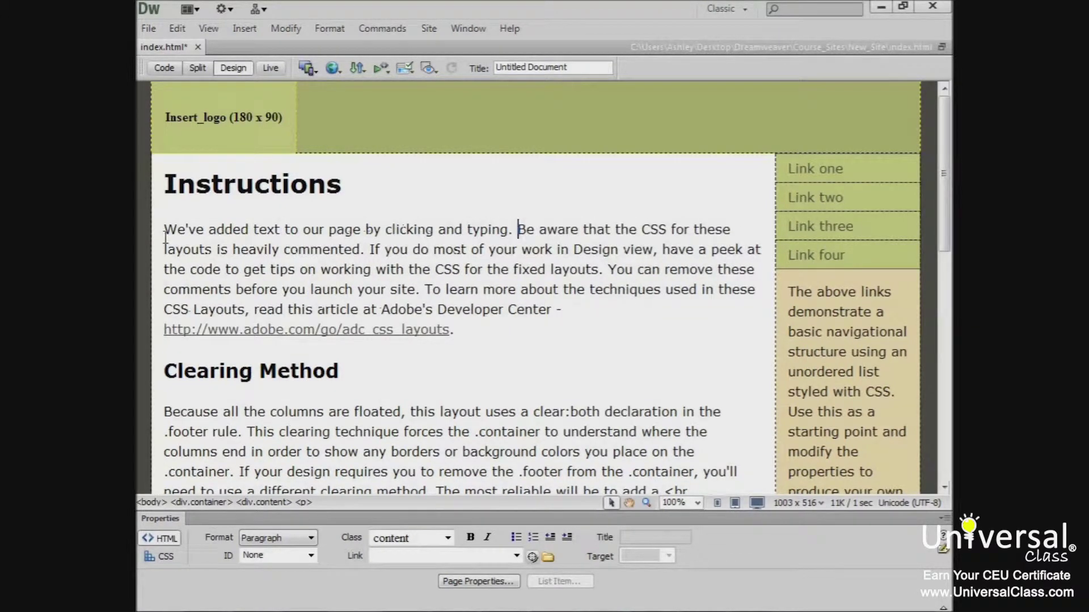
Make the sentence "We've added text to our page by clicking and typing." bold.
left_click(422, 270)
left_click_drag(514, 230, 169, 230)
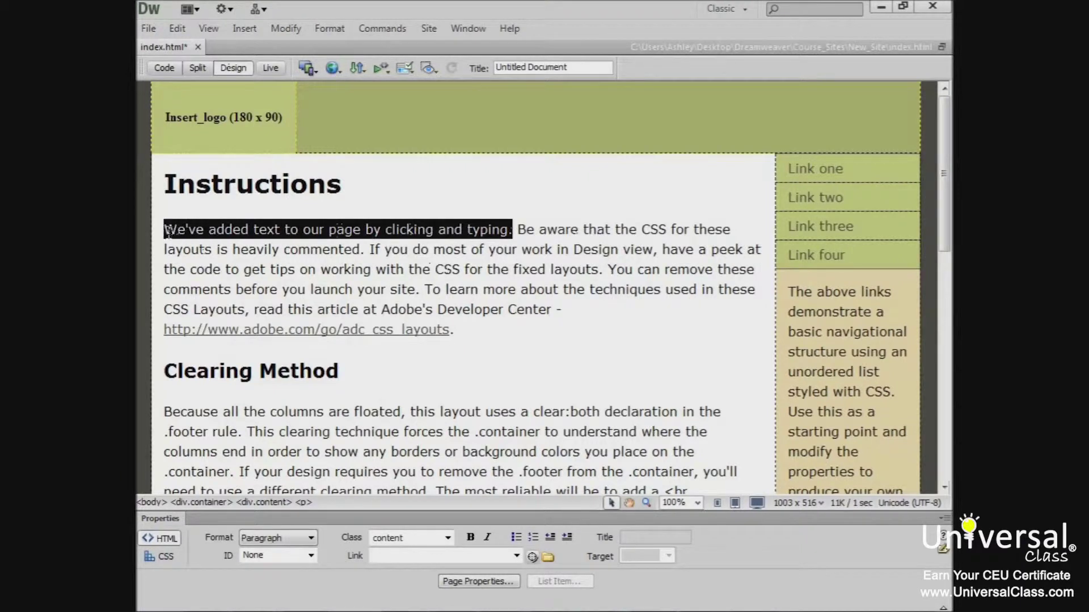
left_click(470, 538)
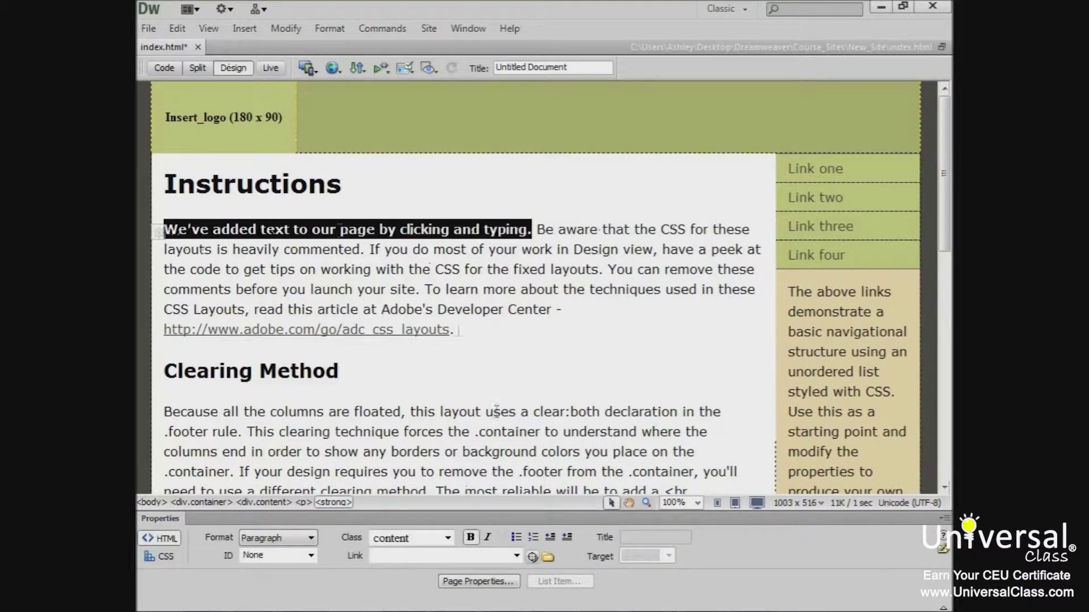
left_click(471, 282)
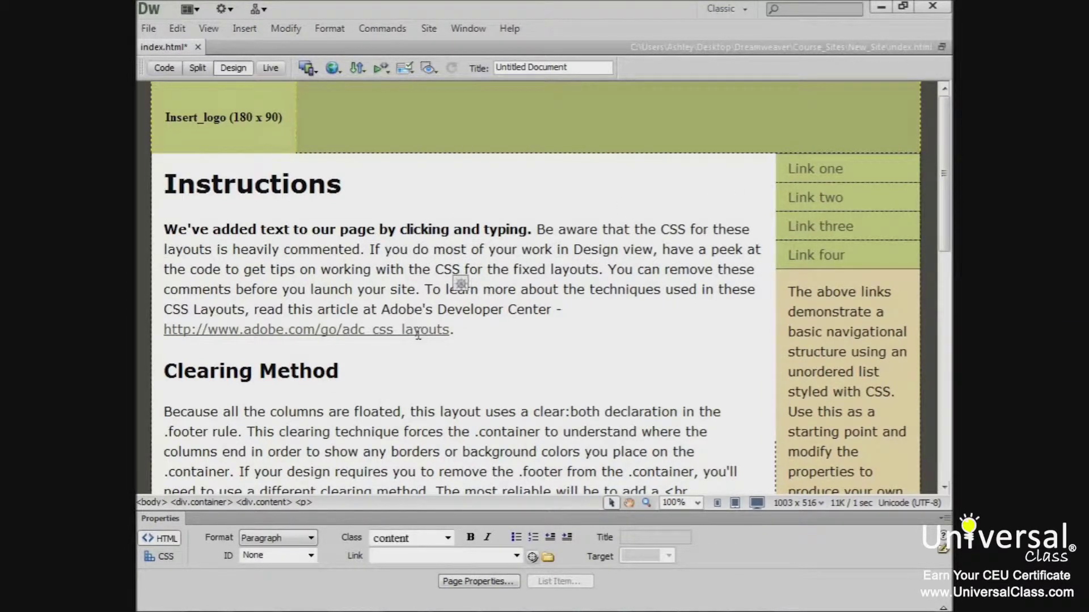
Examine the bold sentence's markup in Code view and display the page in Split view.
left_click(164, 67)
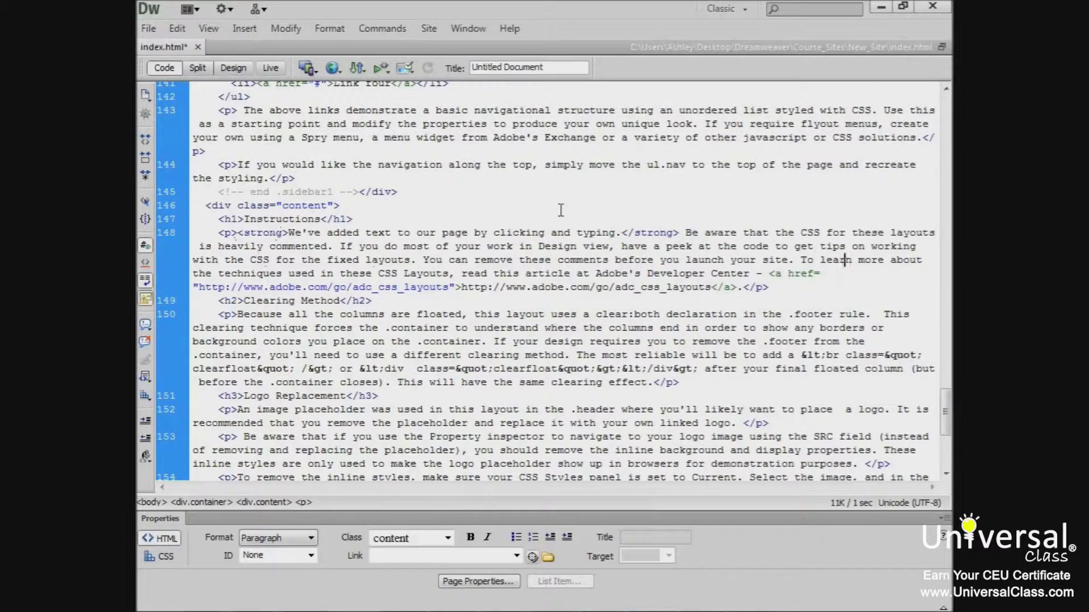
left_click(198, 68)
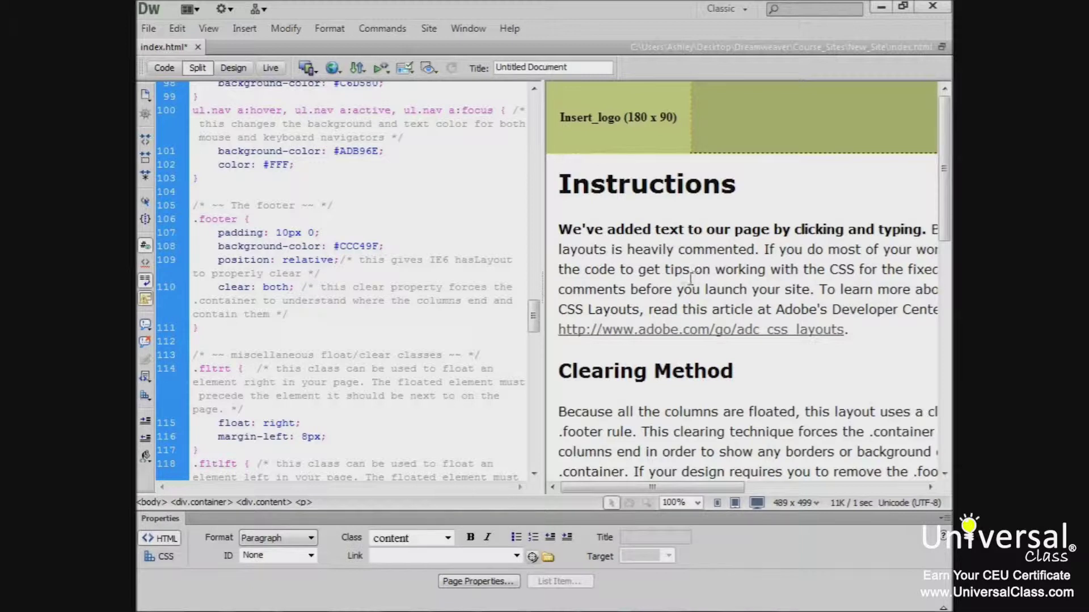
left_click(177, 28)
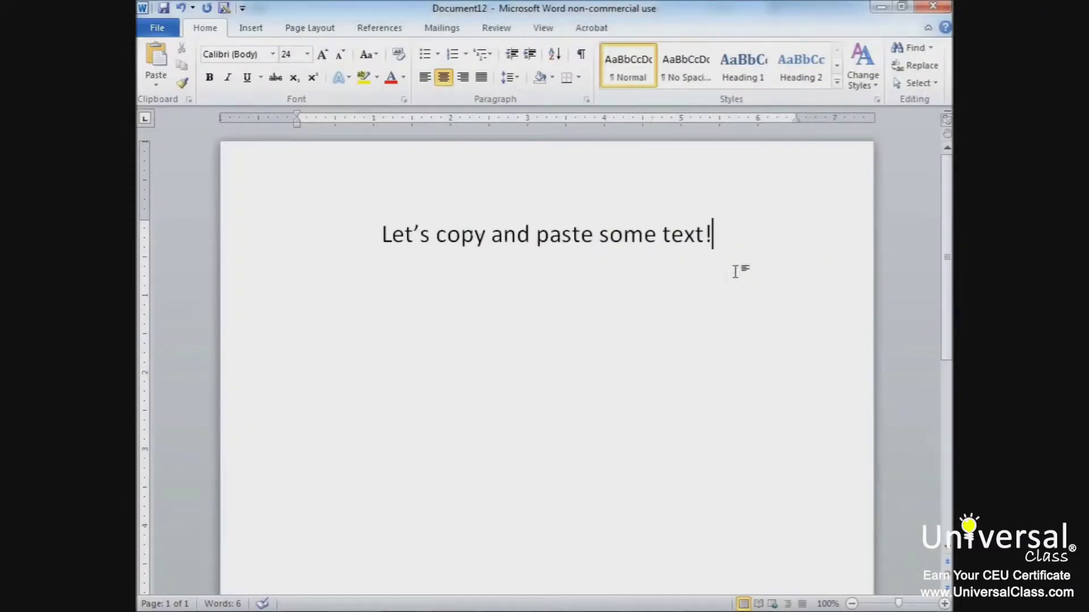
In the Word document, copy the line "Let's copy and paste some text!" and return to Dreamweaver.
left_click_drag(737, 248, 431, 238)
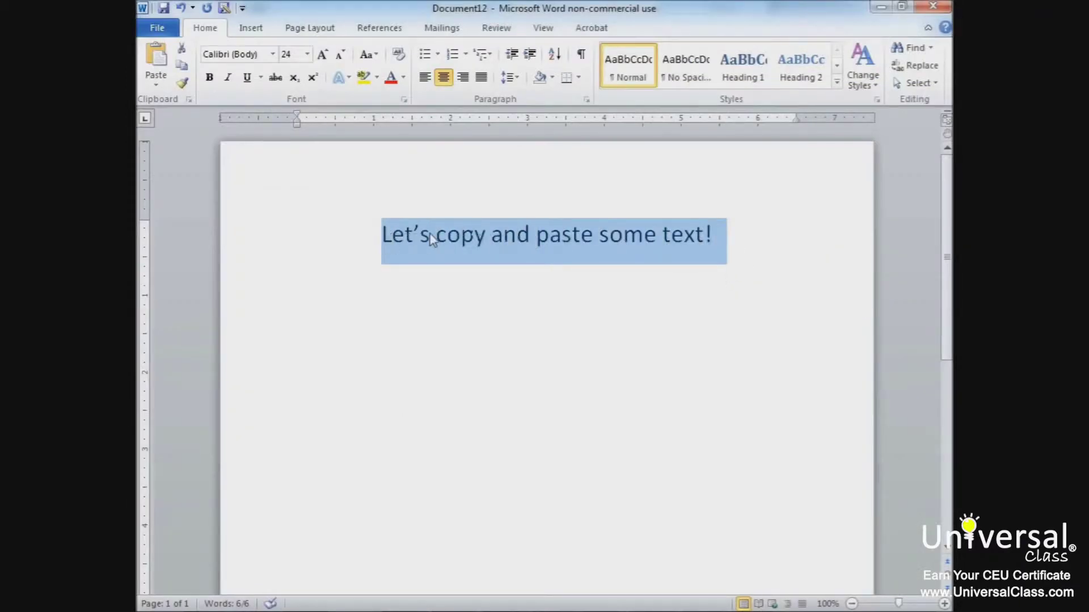
right_click(431, 238)
left_click(381, 261)
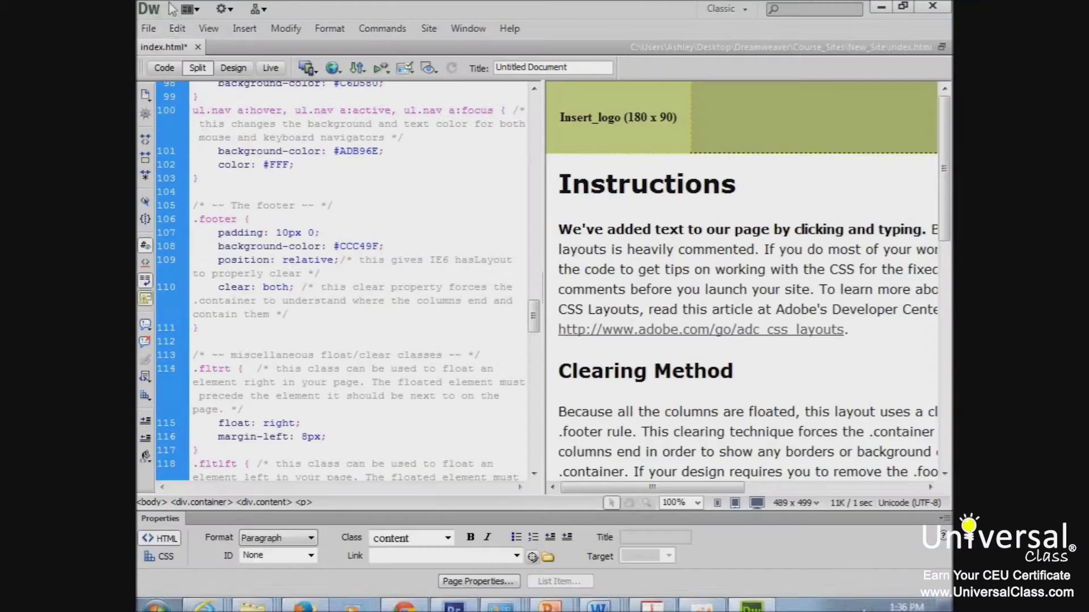
Paste the copied line before "We've added text" using Paste Special with the Text only option.
left_click(177, 29)
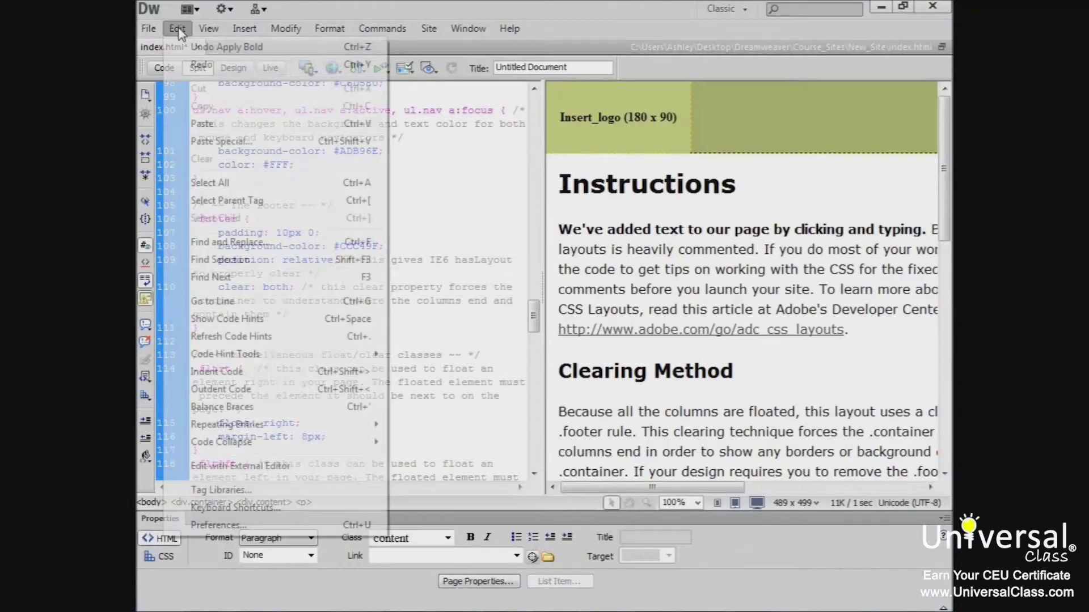
left_click(219, 142)
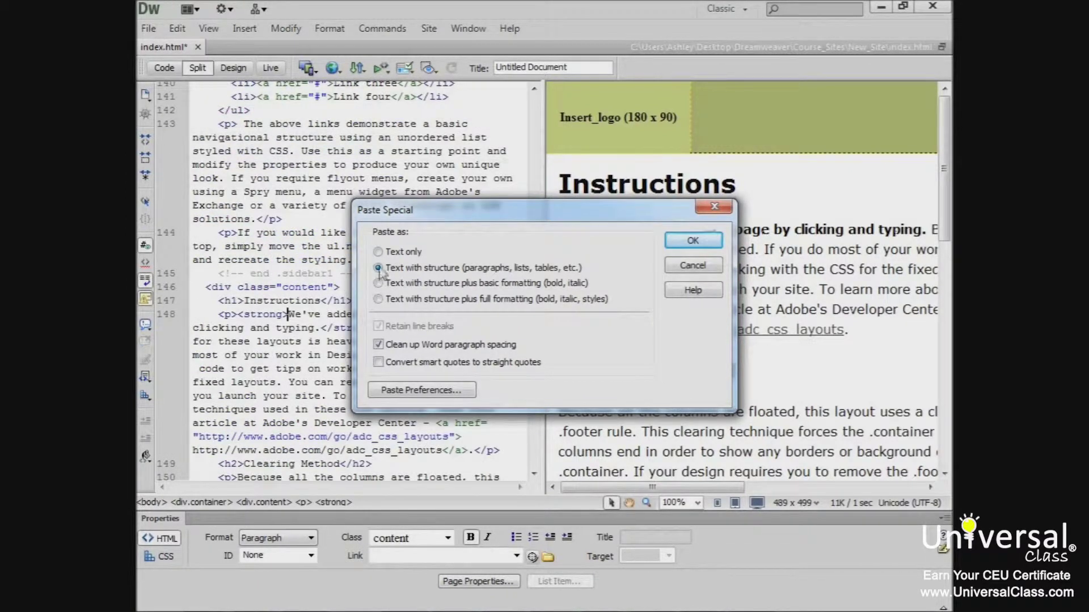
left_click(378, 253)
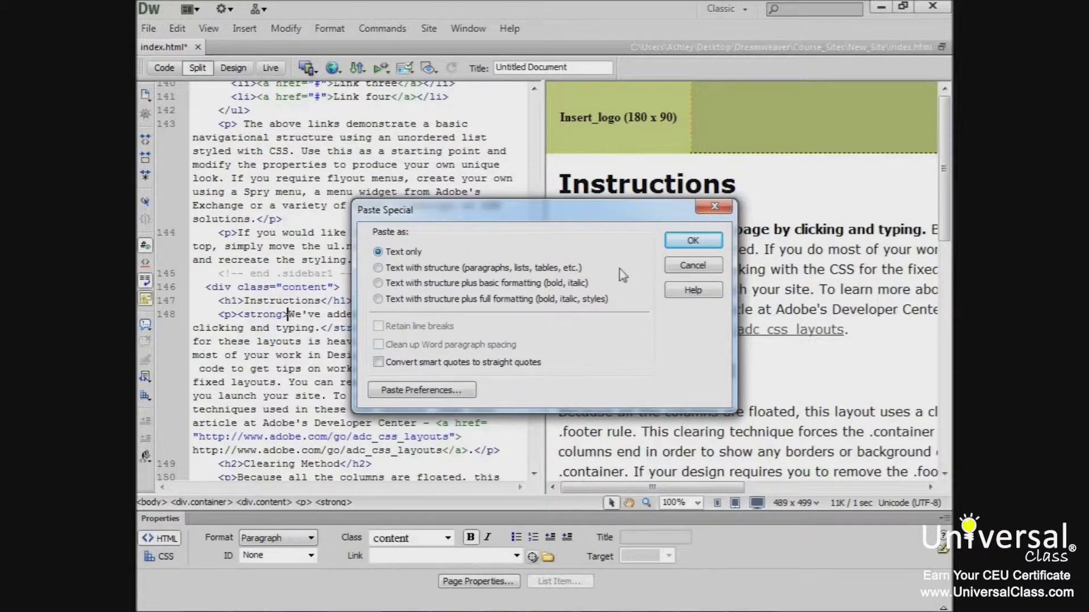
left_click(692, 241)
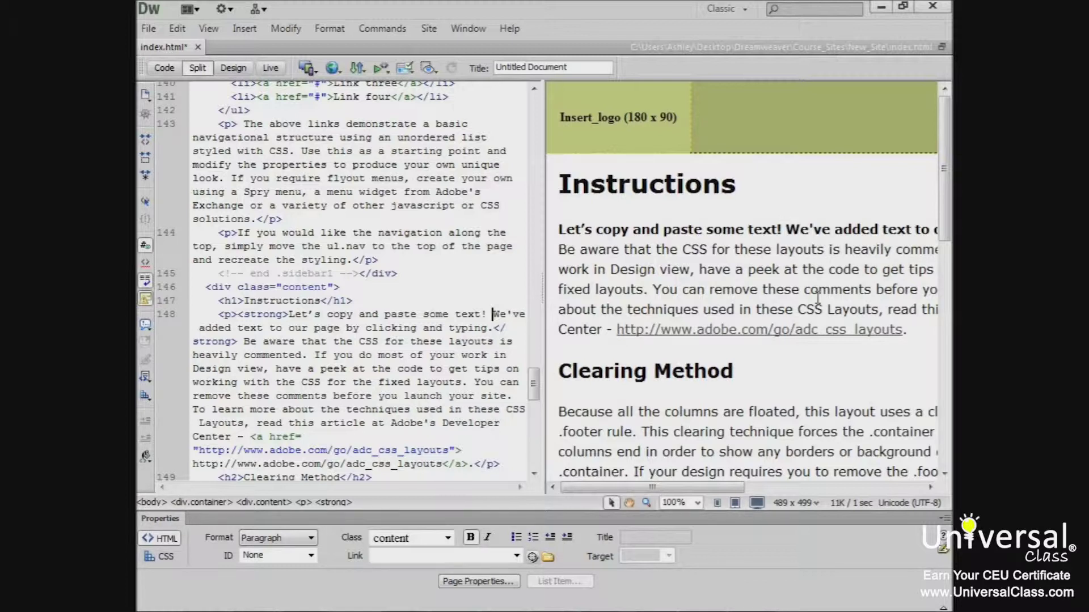
In Design view, add three blank paragraphs after the first paragraph, above the Clearing Method heading.
left_click(233, 67)
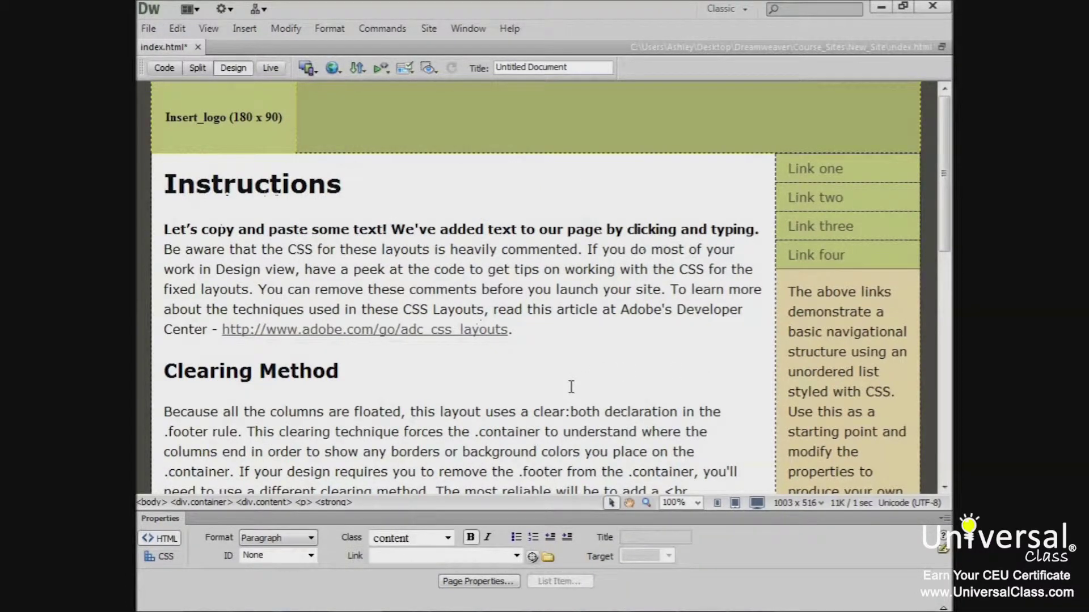
left_click(569, 331)
key("Return")
key("Return")
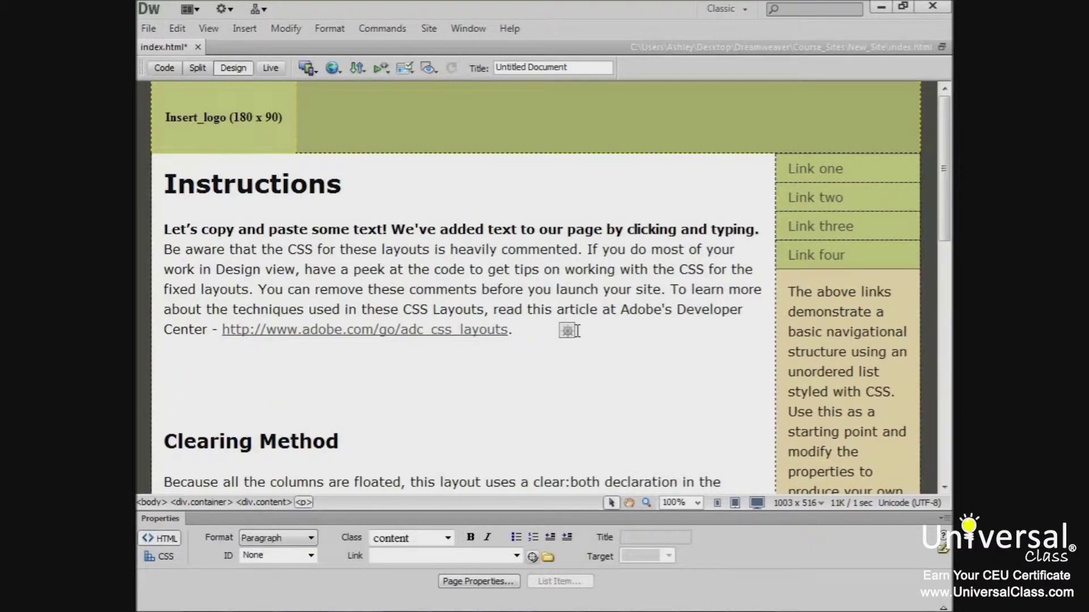
key("Return")
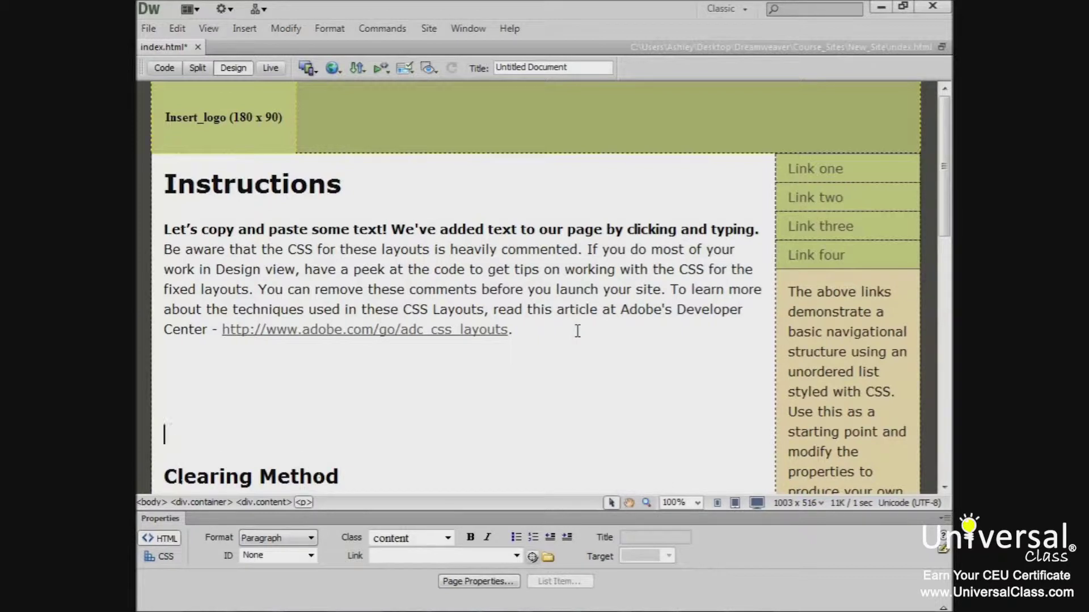
Check the blank paragraphs in the page code and add one more blank paragraph among them.
key("ctrl+grave")
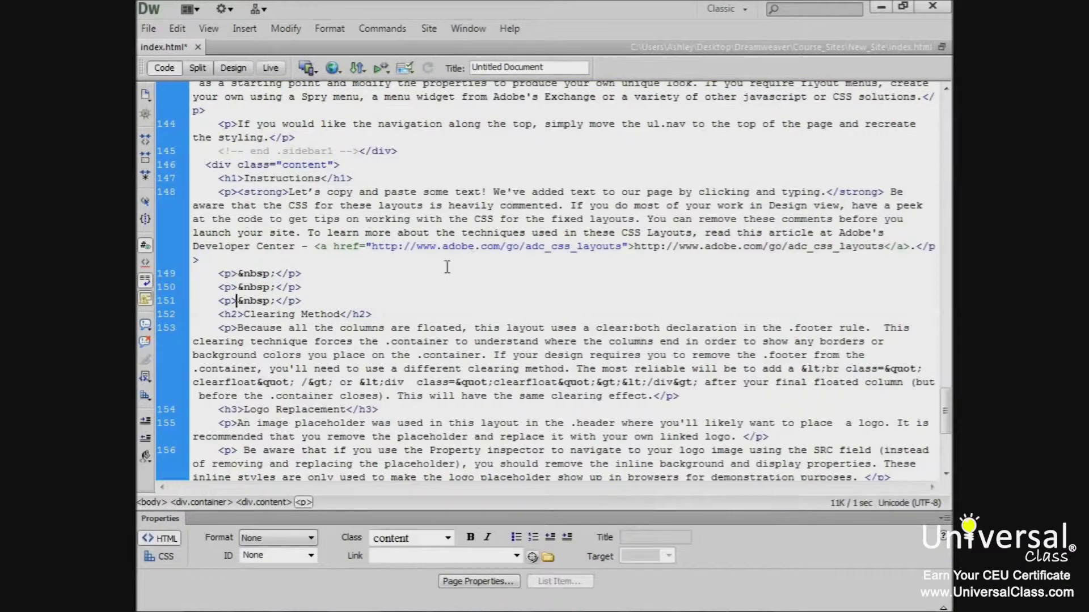
key("ctrl+grave")
key("Return")
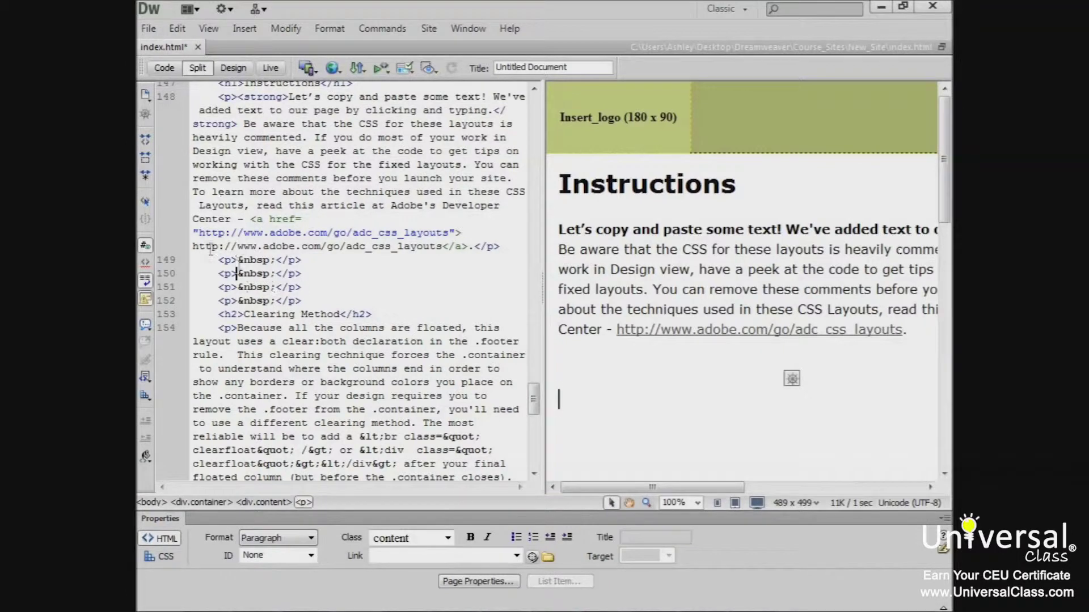
Examine the first blank paragraph's opening tag and insert a line break in that paragraph.
double_click(229, 260)
left_click_drag(224, 260, 219, 262)
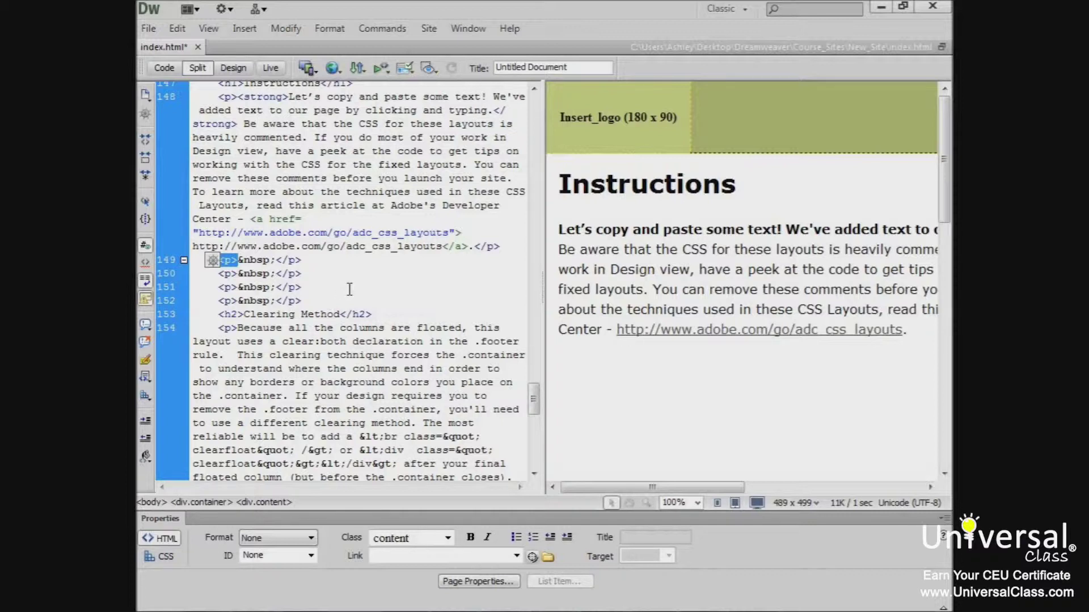
left_click(568, 353)
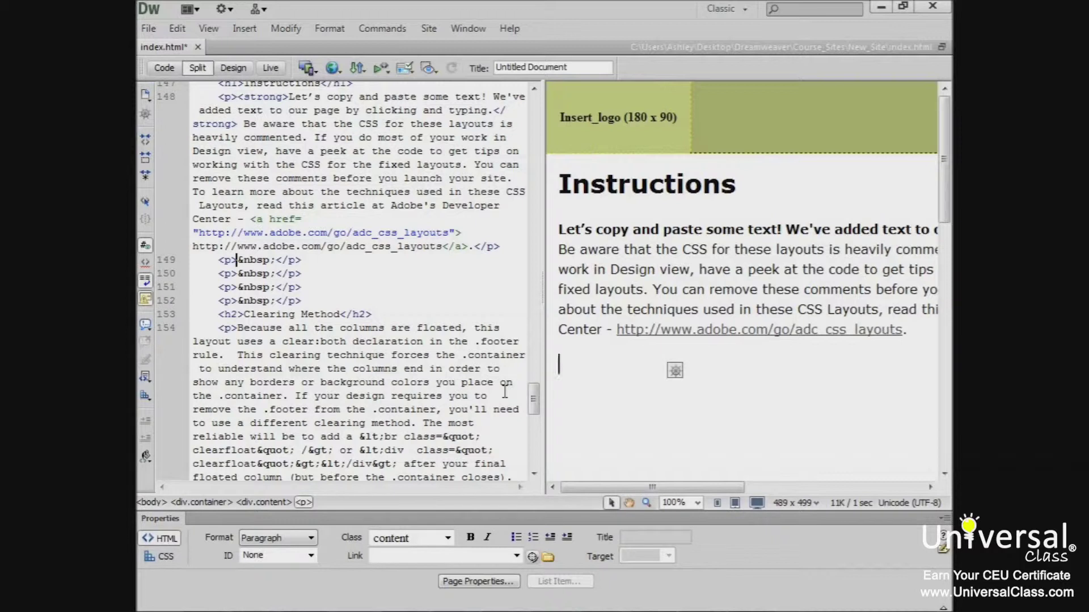
key("shift+Return")
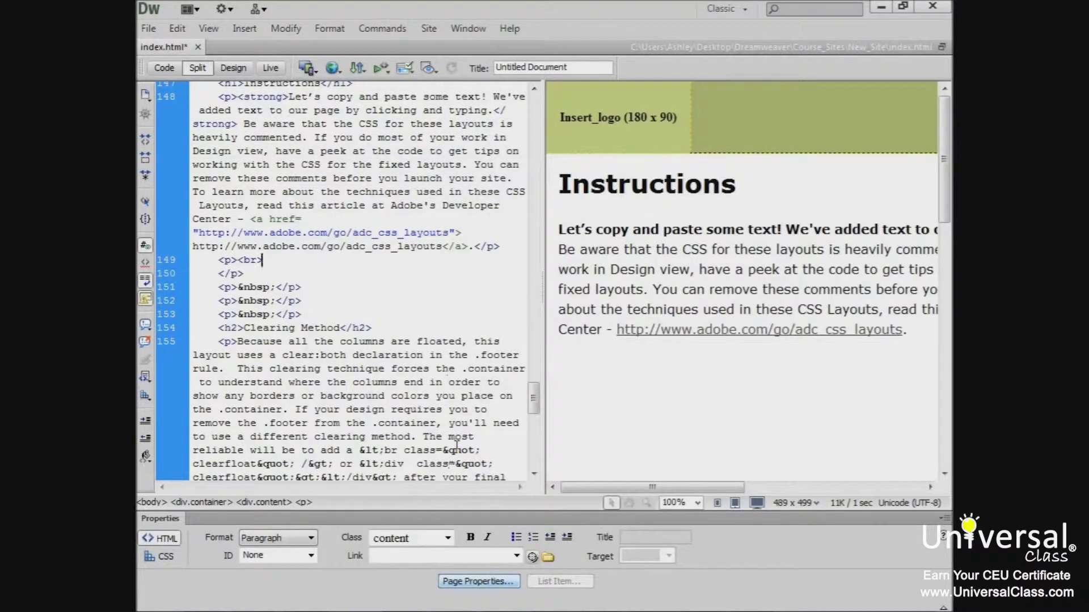
Review the Appearance (CSS) page properties without changing them, and look at the paragraph format options.
left_click(479, 582)
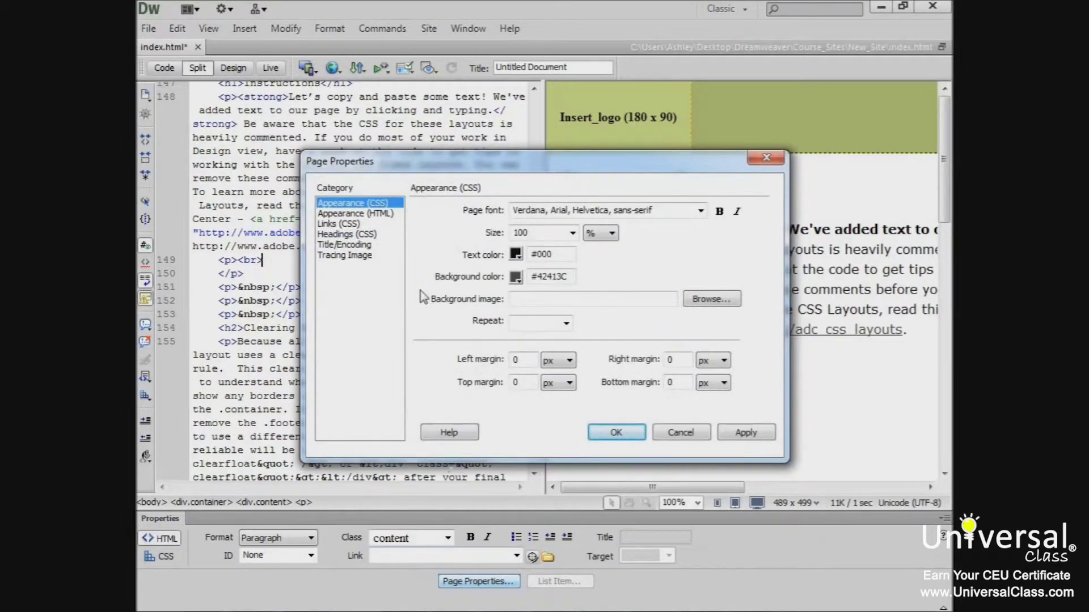
key("Escape")
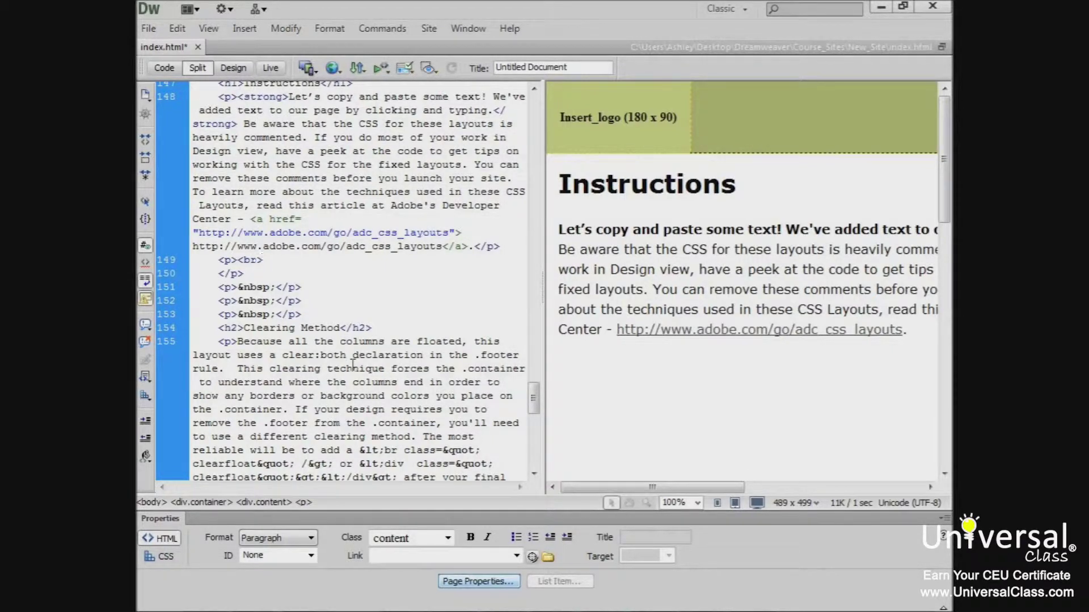
left_click(312, 540)
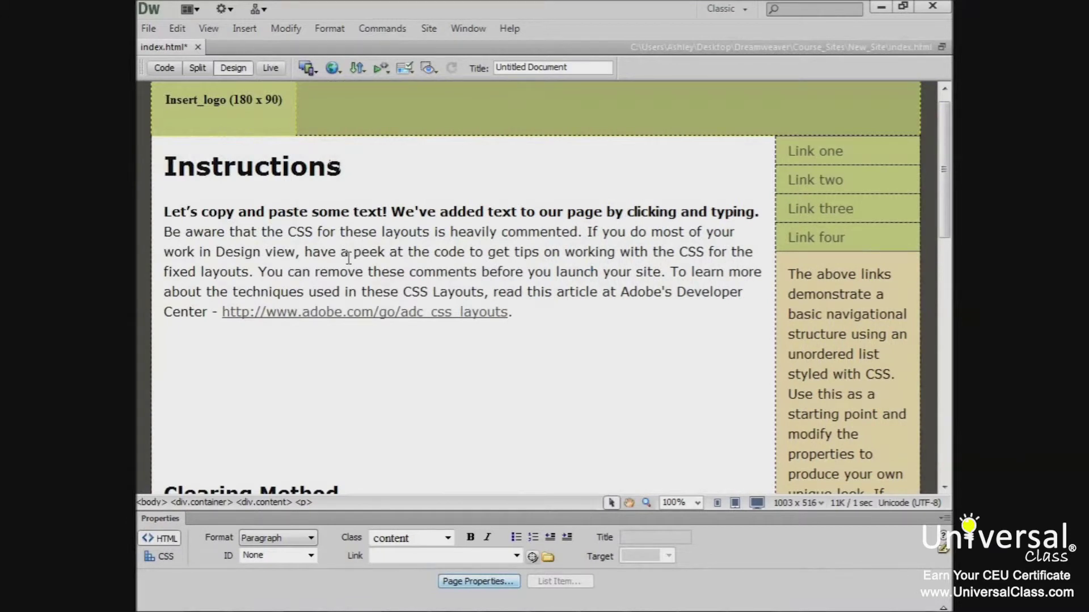
Turn the first blank paragraph below the introductory text into an unordered list item and switch it to an ordered list.
left_click(214, 349)
left_click(514, 538)
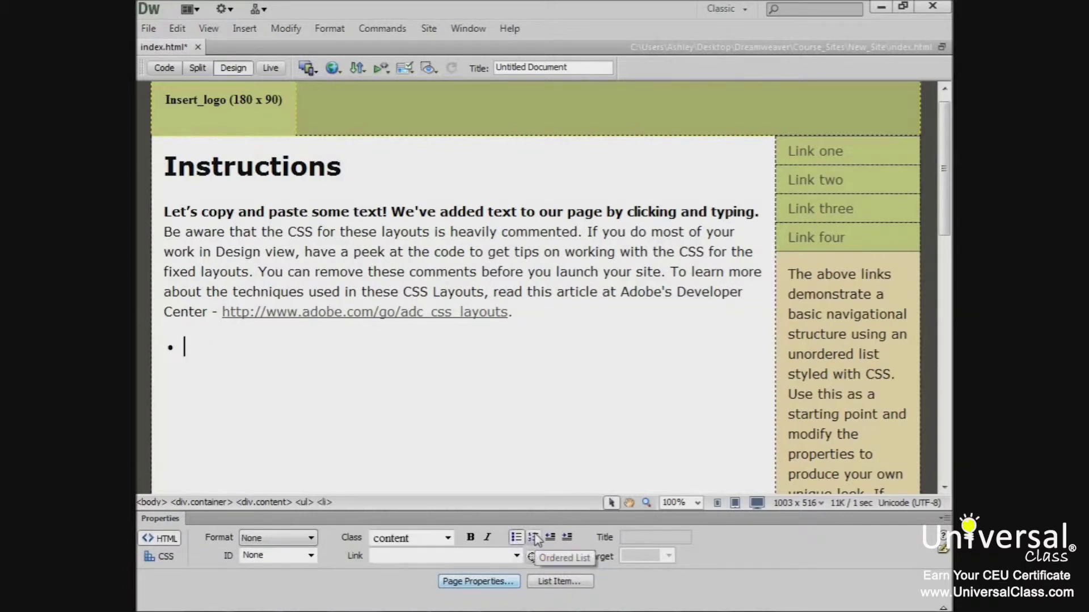
left_click(536, 539)
Examine the ordered list's item tag in Code view and return to Split view.
left_click(164, 67)
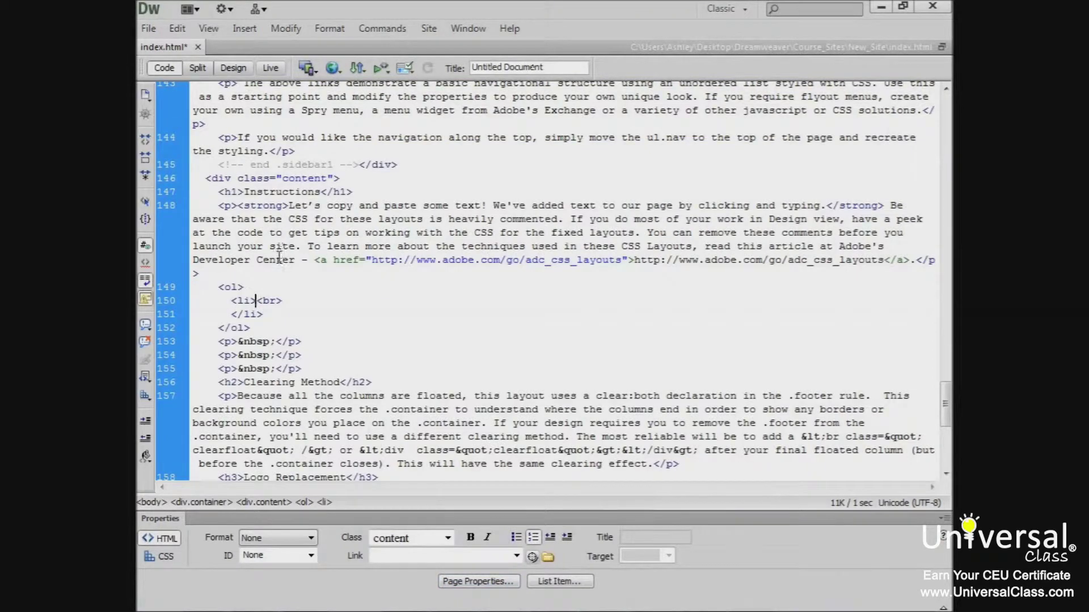
left_click_drag(258, 300, 231, 301)
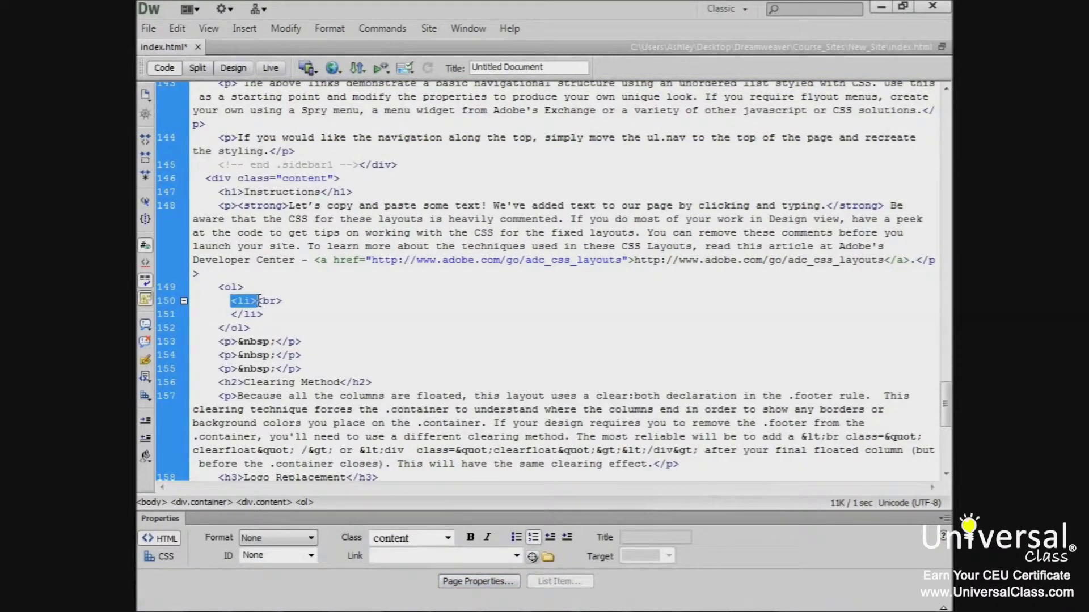
left_click(257, 301)
left_click(197, 67)
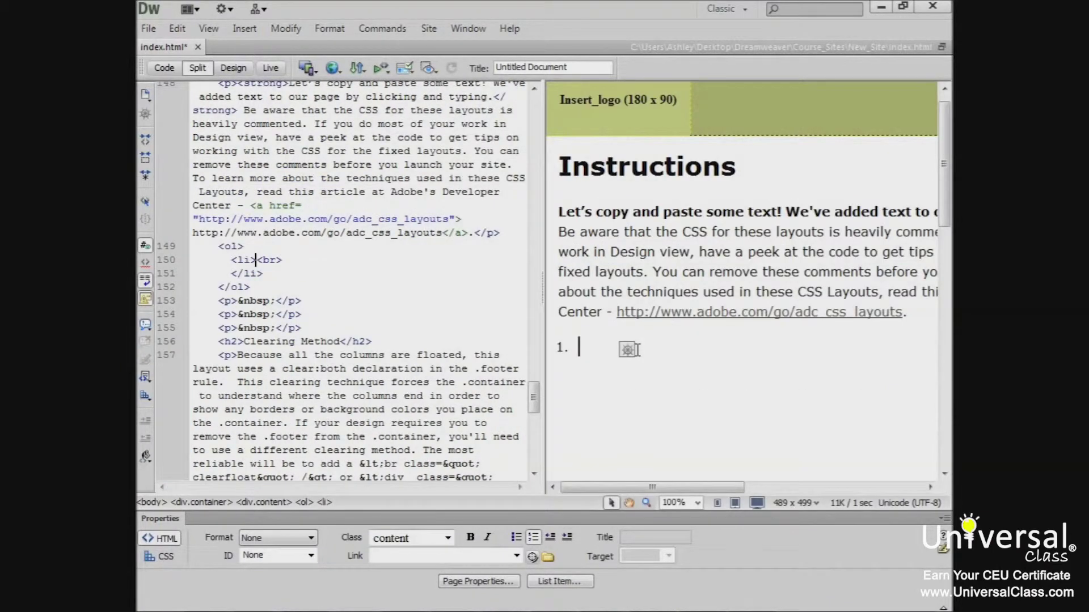
Enter "List one" and "List two" as the ordered list's items and highlight the closing item tag in the code.
left_click(636, 350)
type("List one")
key("Return")
type("List two")
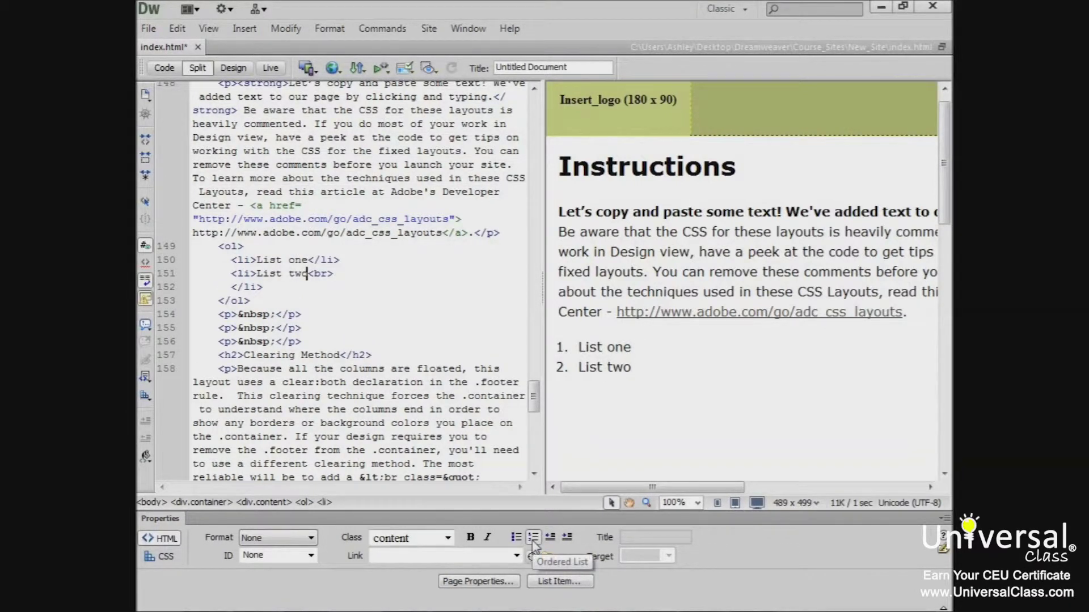
left_click_drag(264, 287, 232, 287)
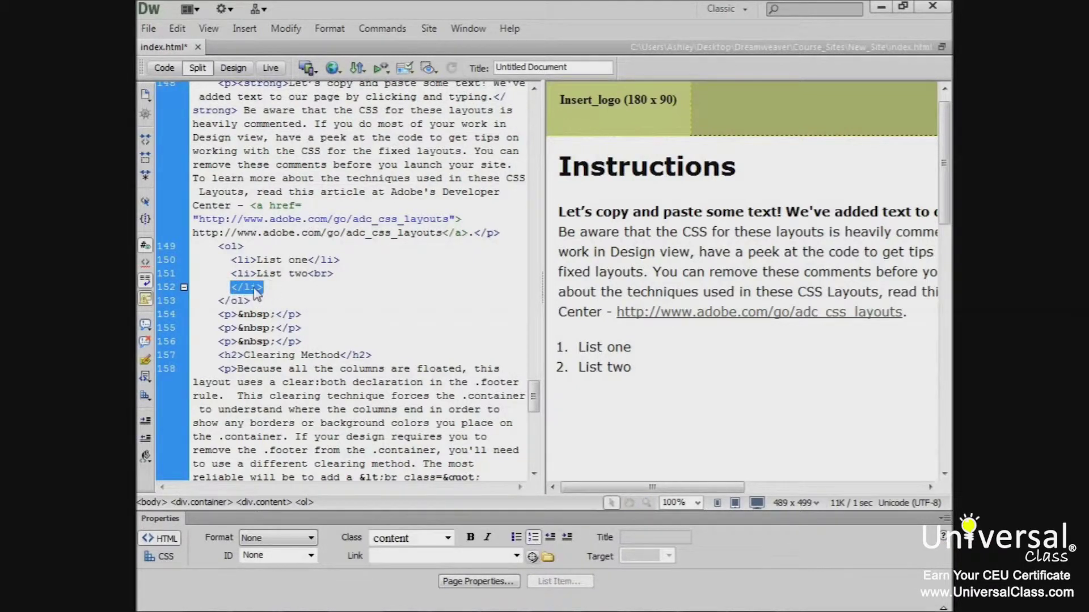
Format the image placeholder paragraph under the Logo Replacement heading as an unordered list.
left_click_drag(944, 163, 944, 289)
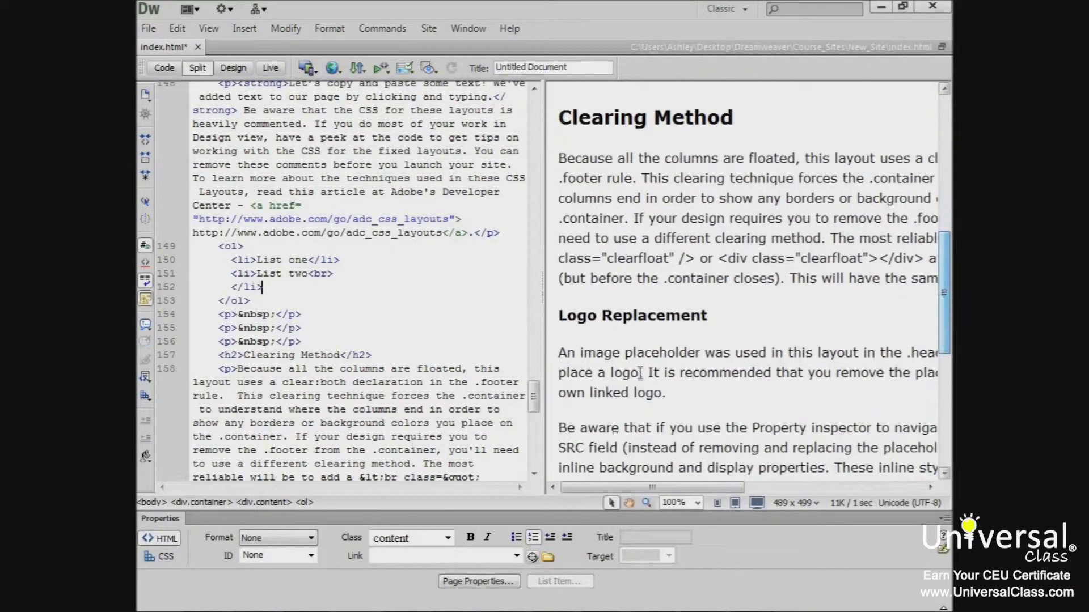
left_click(671, 393)
left_click_drag(672, 392, 558, 352)
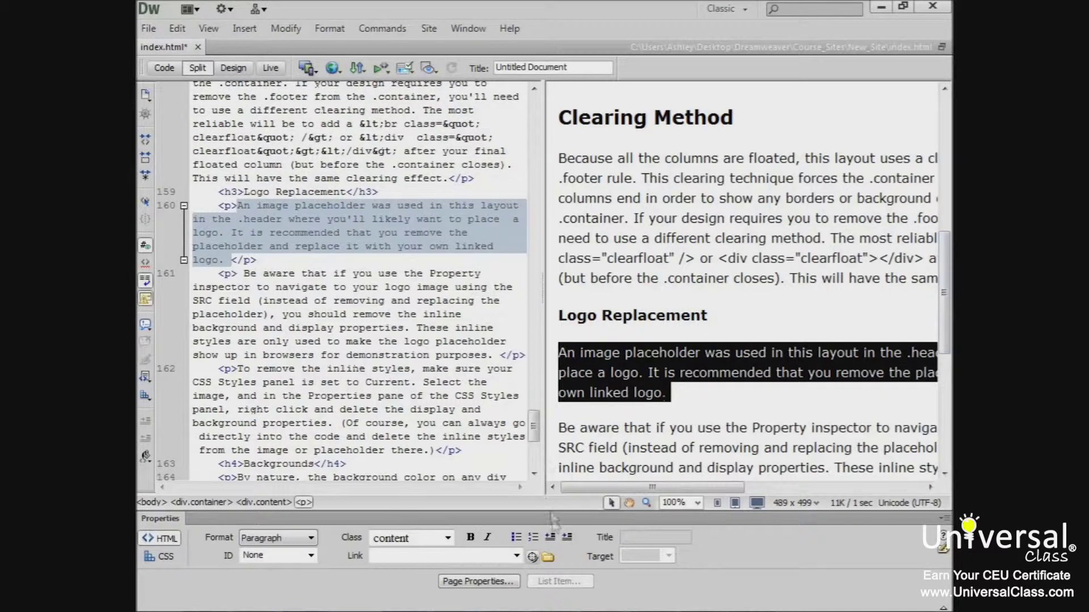
left_click(516, 538)
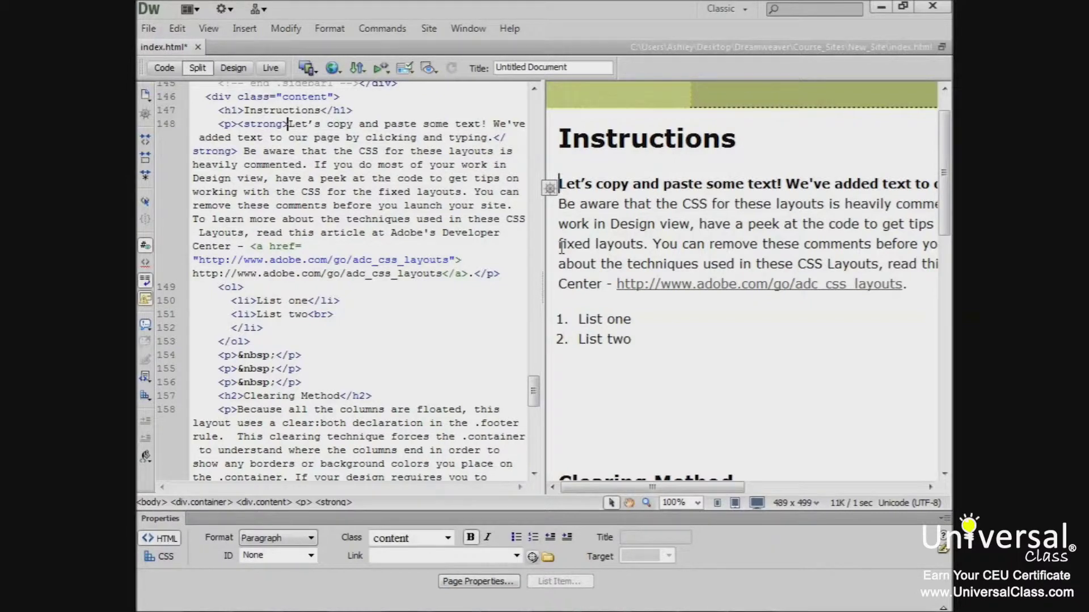
Indent the introductory paragraph under the Instructions heading as a block quote and remove the indent again.
left_click(575, 204)
left_click(559, 184)
left_click(567, 537)
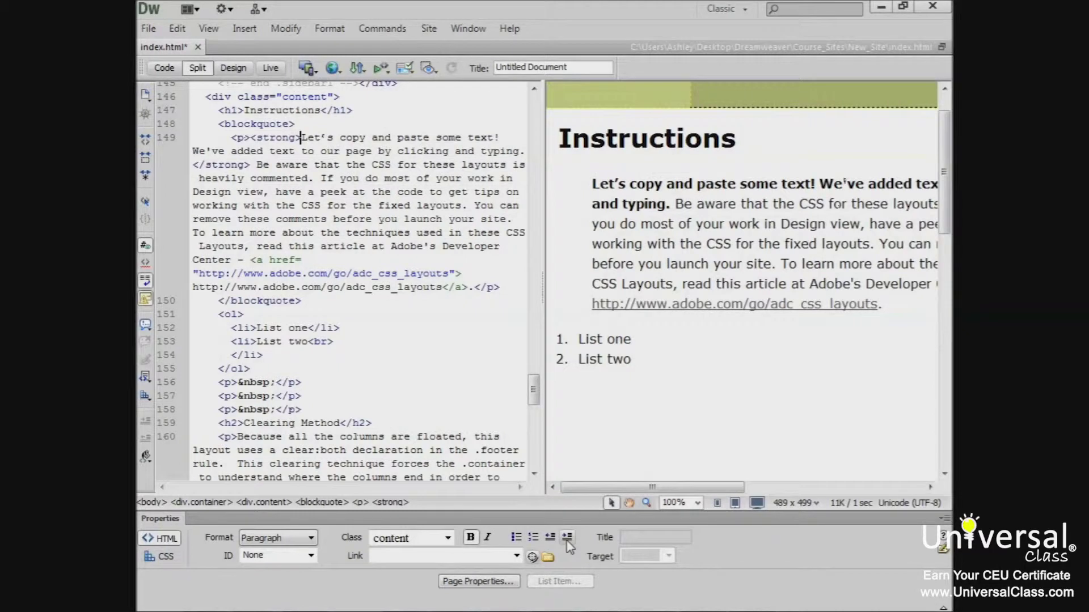
left_click(551, 539)
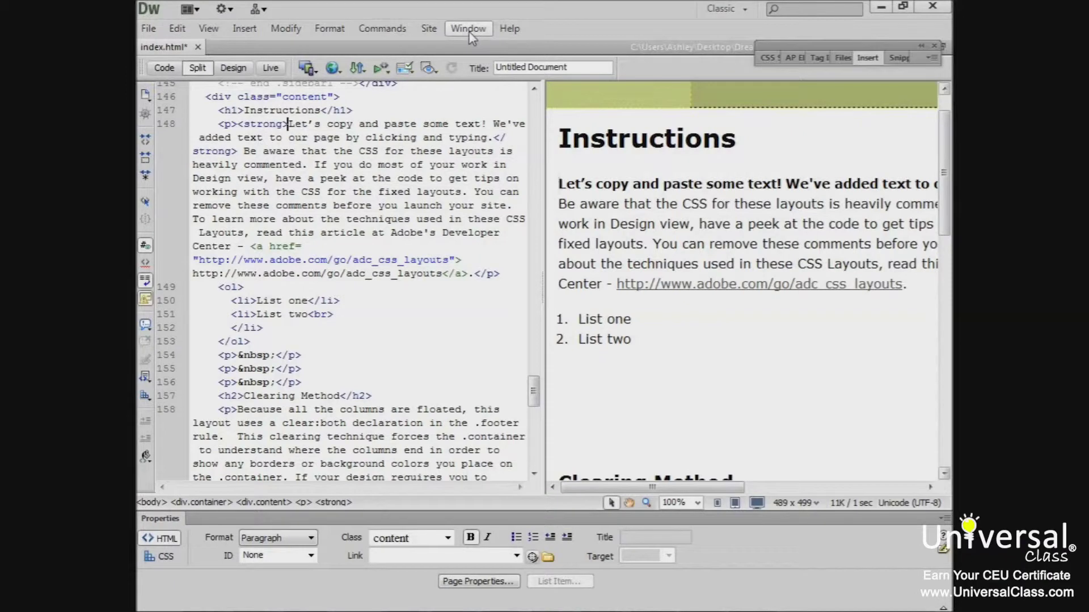
Show the Insert panel's Text category and open the Other Characters option for special characters.
left_click(468, 28)
left_click(474, 42)
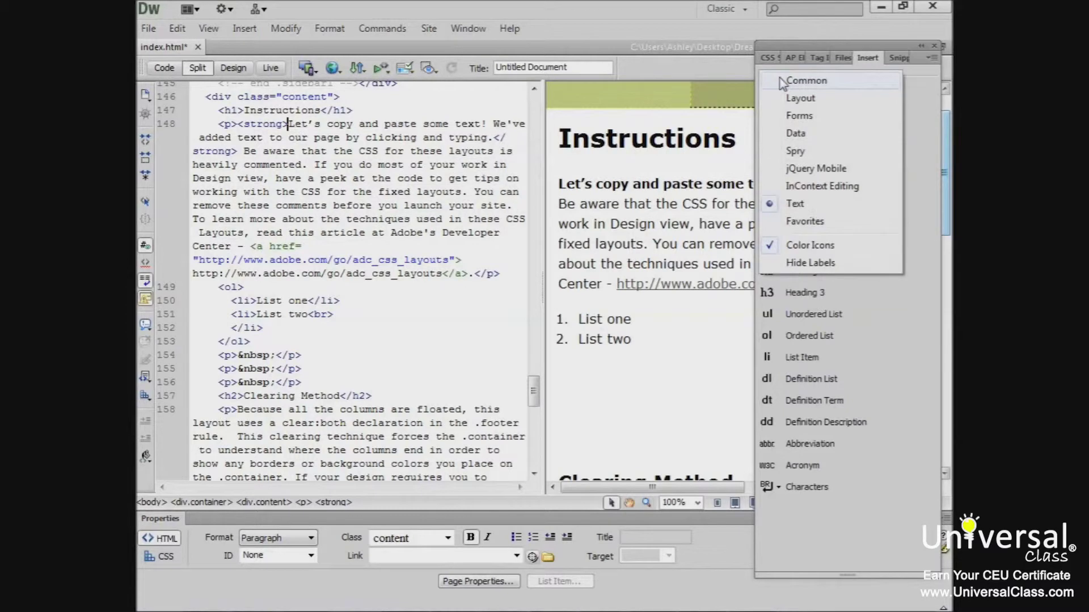
left_click(794, 204)
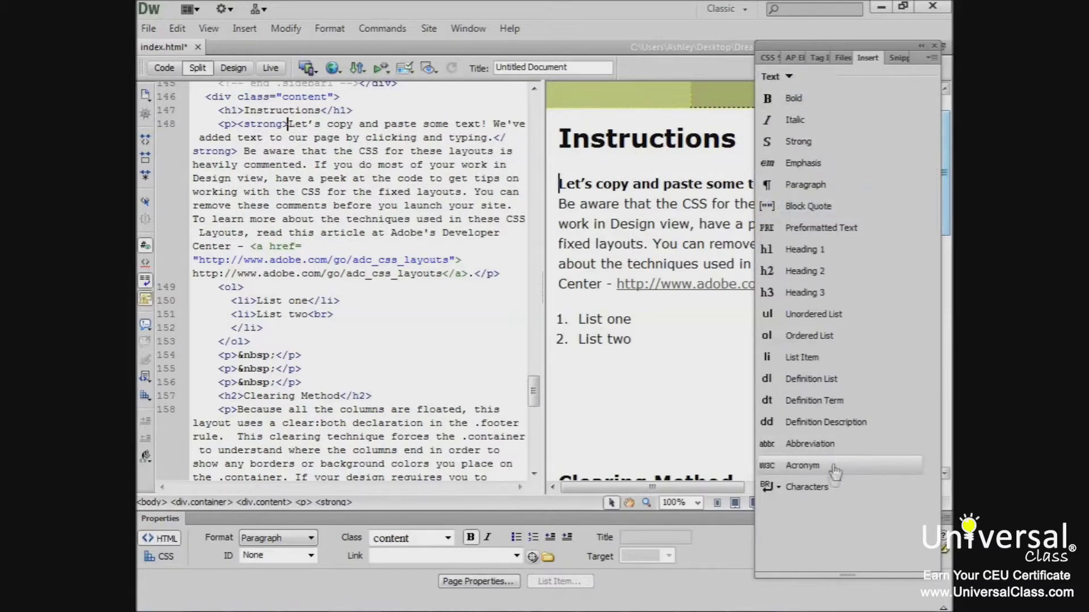
left_click(821, 492)
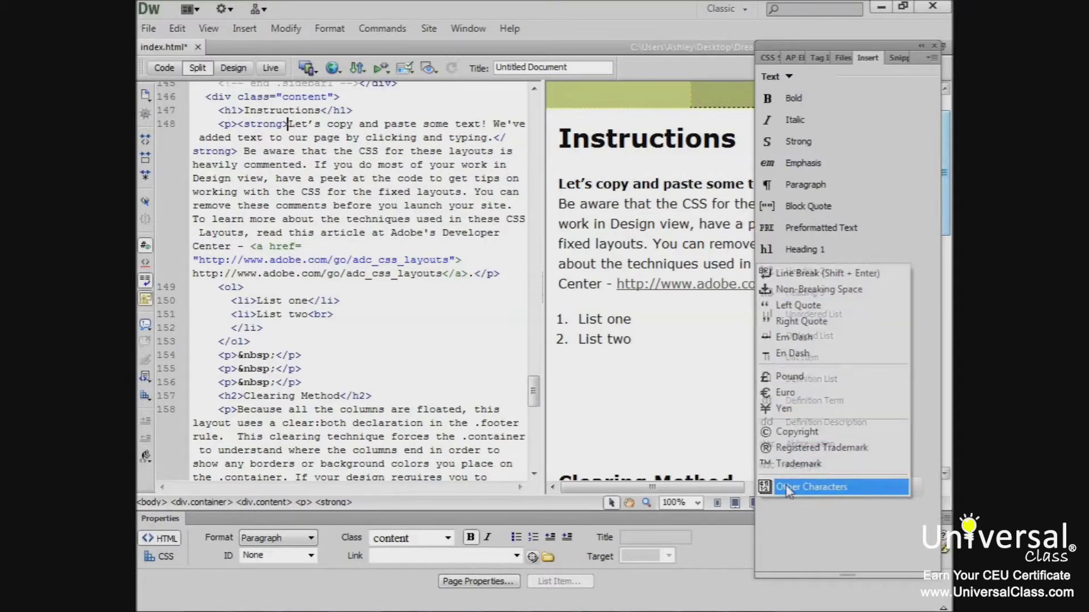
left_click(805, 486)
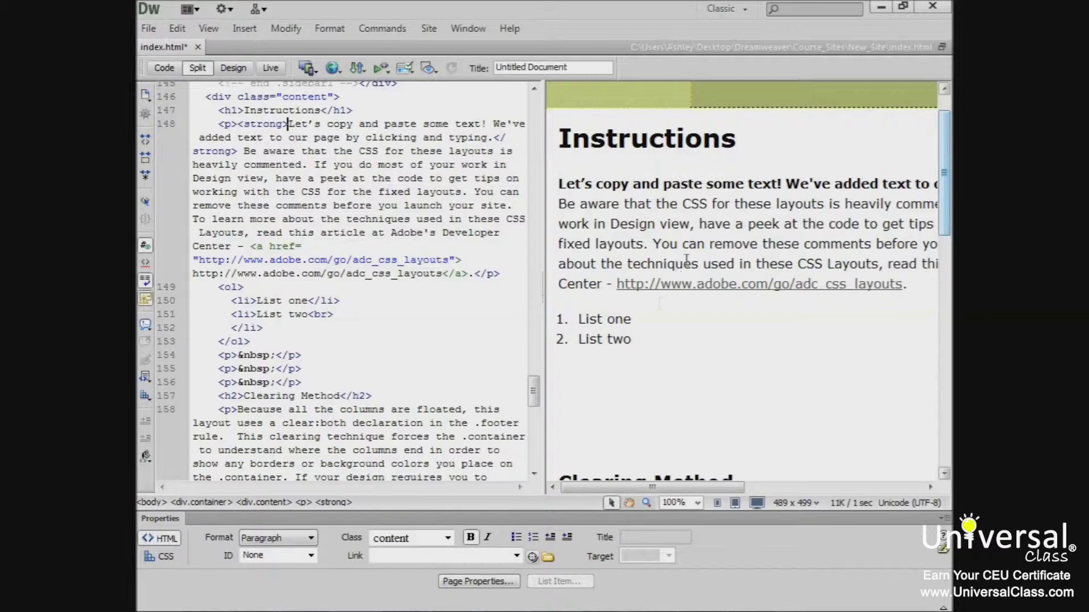
Enter "This text will be our link" in the blank paragraph below the ordered list and switch to Design view.
left_click(631, 369)
type("This text will be our link")
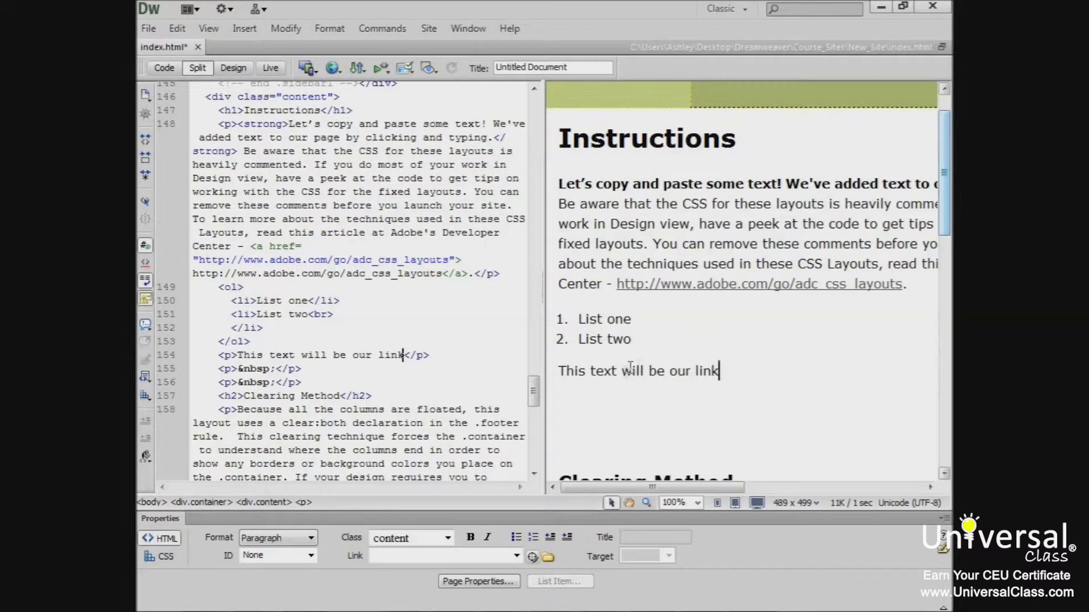
left_click_drag(721, 371, 557, 378)
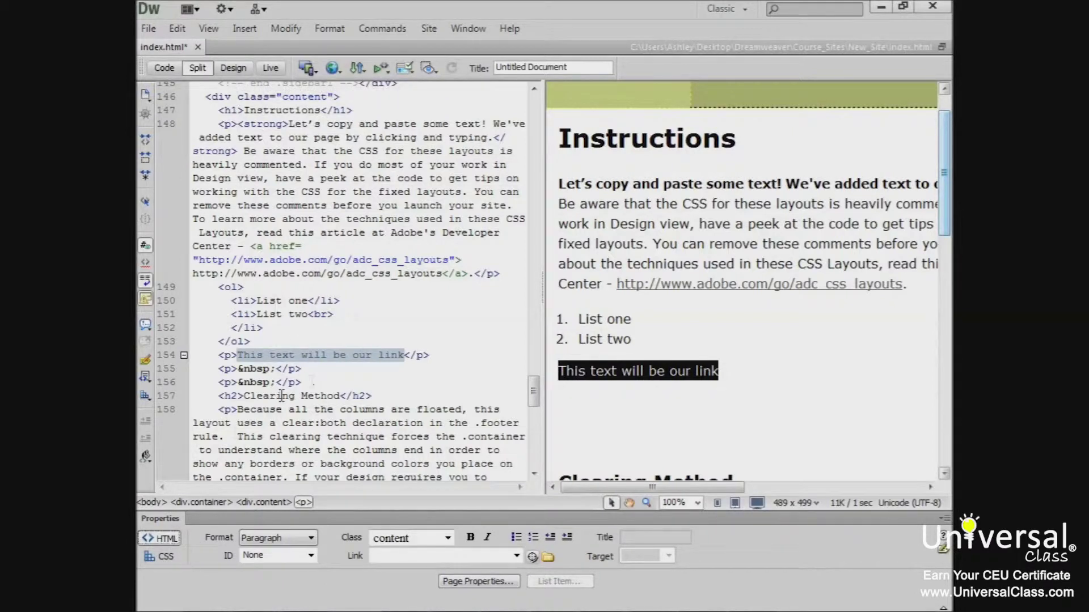
left_click(233, 67)
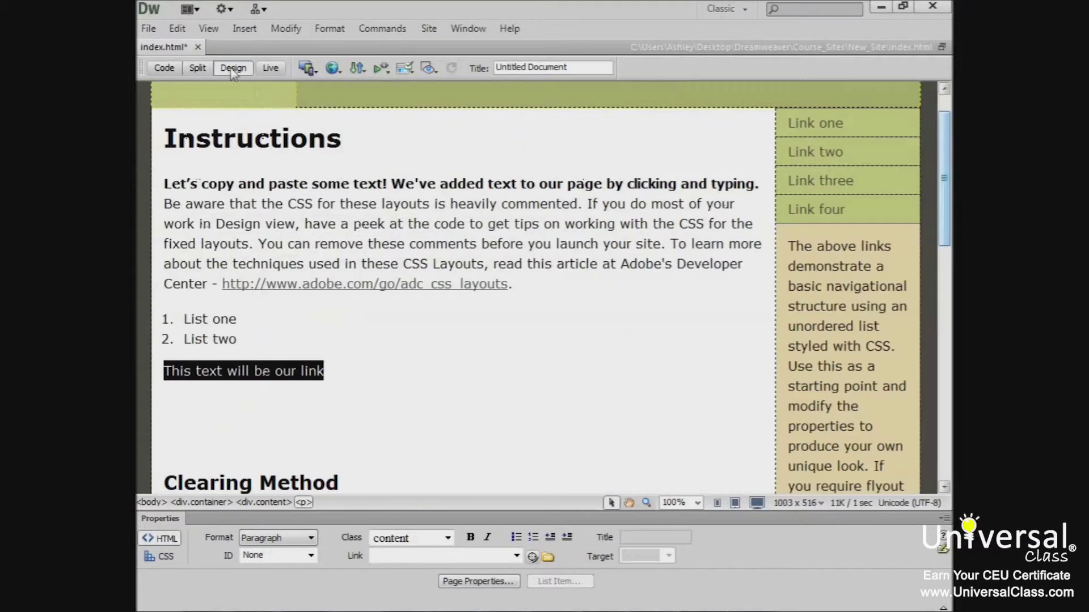
left_click(411, 365)
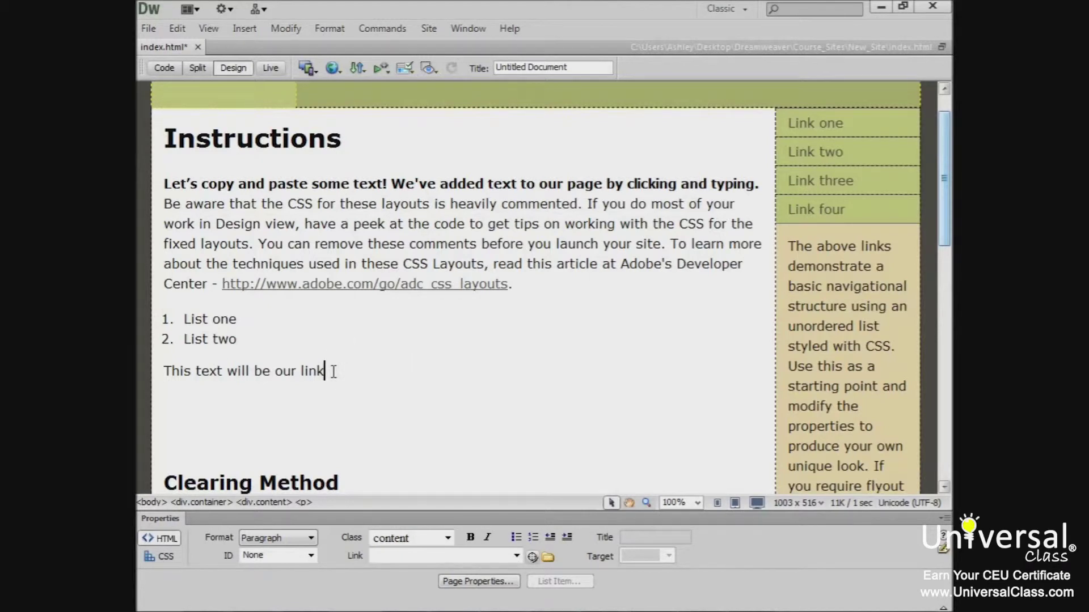
left_click_drag(334, 372, 149, 365)
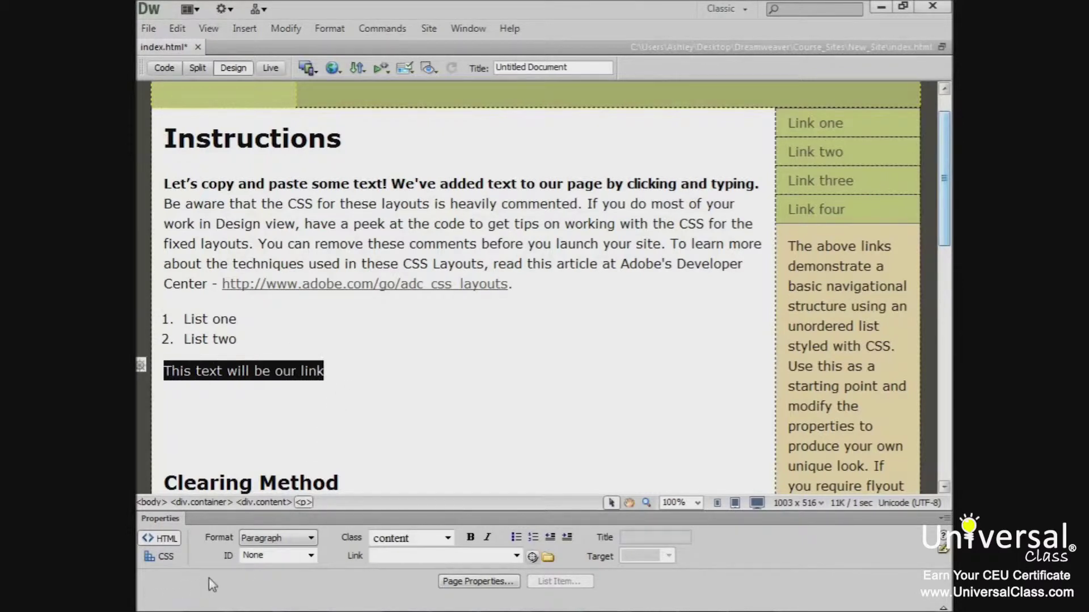
left_click(164, 542)
left_click(391, 560)
type("notyour")
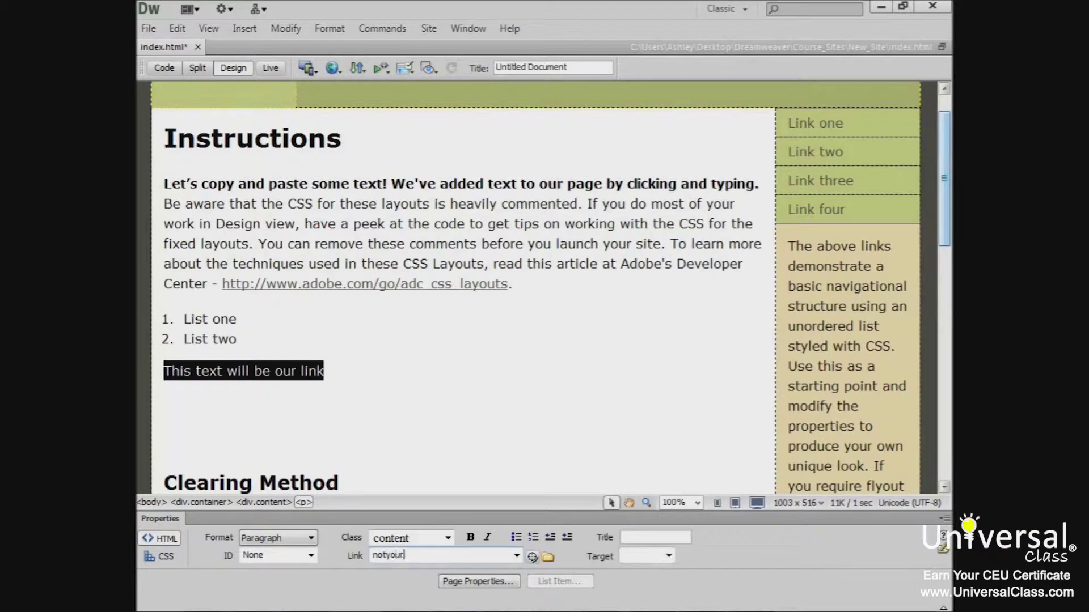
type("website.com")
left_click(373, 555)
type("http://www.")
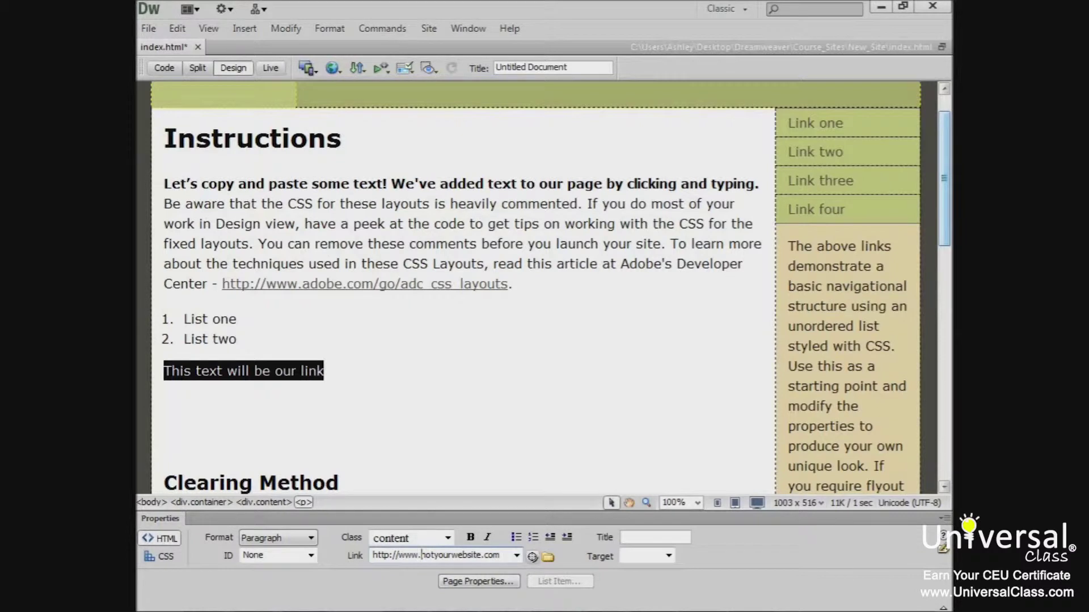
Replace the link address of "This text will be our link" with page.html and apply it.
left_click_drag(503, 556, 357, 556)
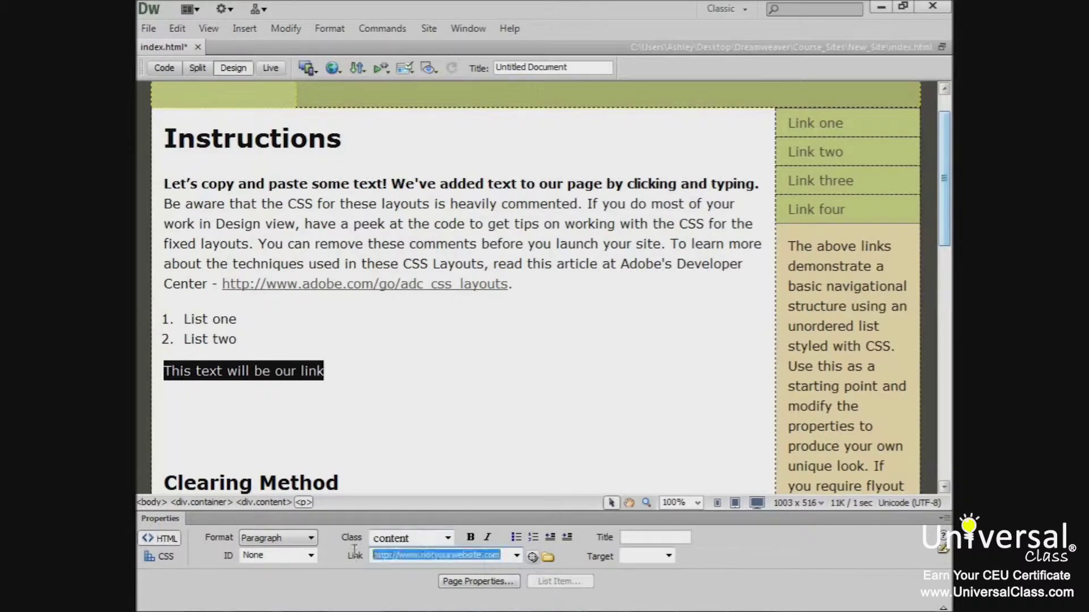
type("page.html")
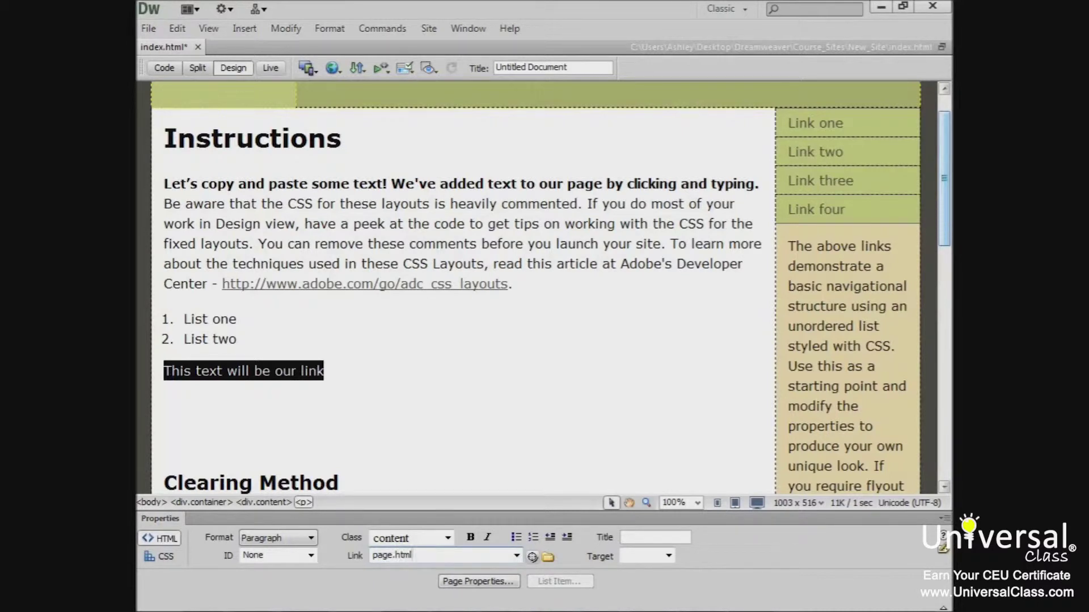
key("Return")
left_click(337, 389)
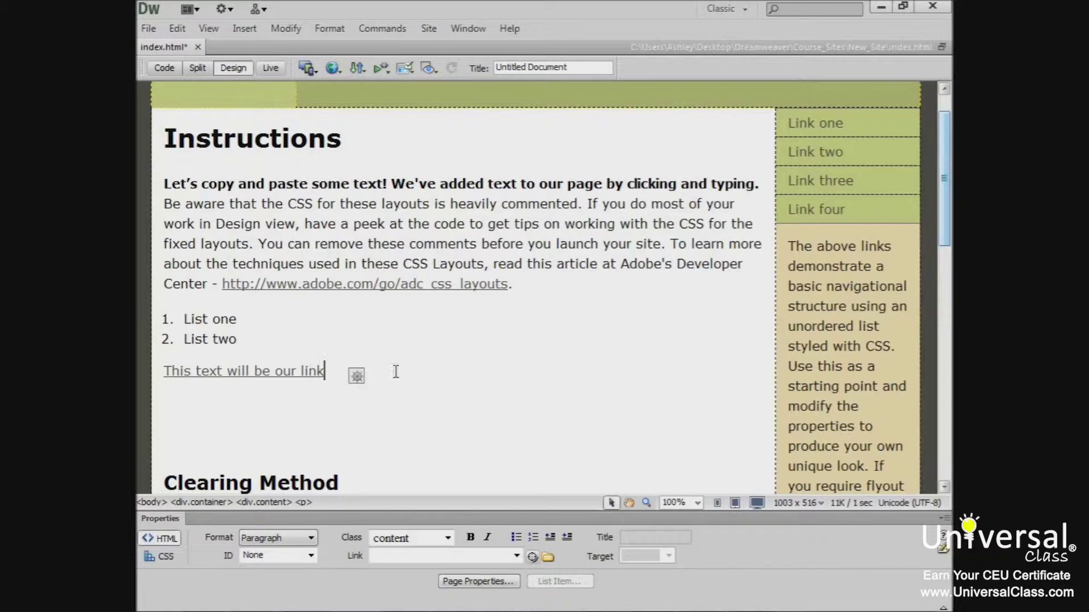
Set the target of the "This text will be our link" hyperlink to new.
left_click_drag(324, 372, 159, 373)
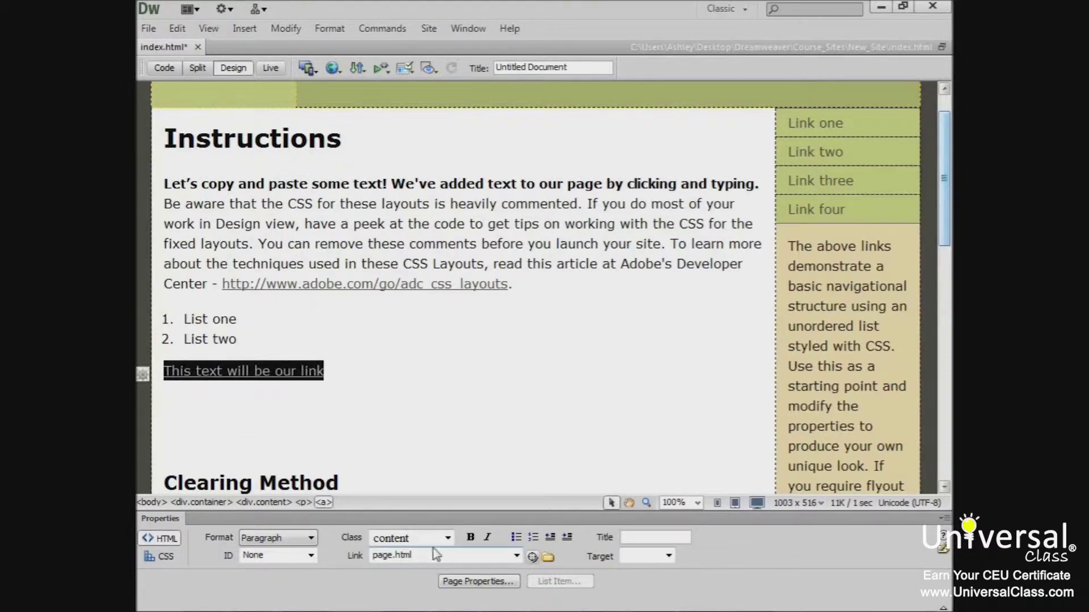
left_click(669, 557)
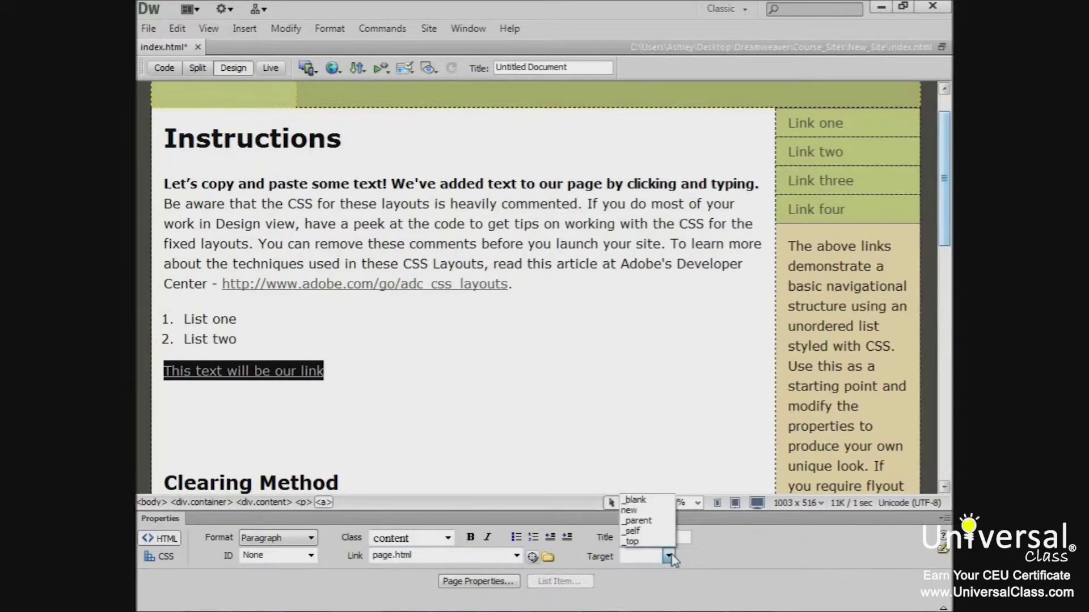
left_click(633, 511)
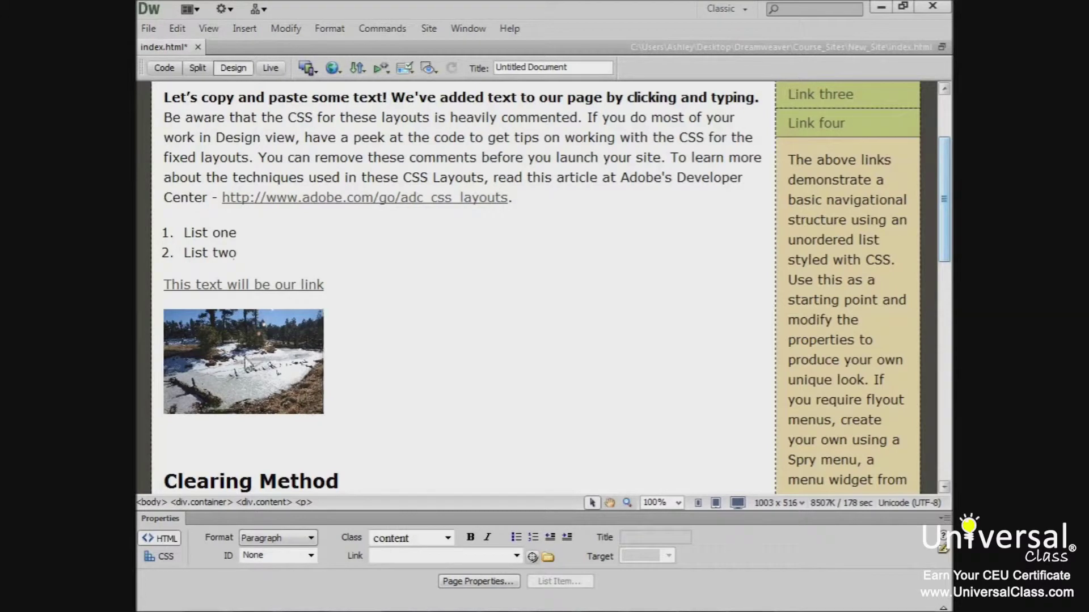
left_click(292, 375)
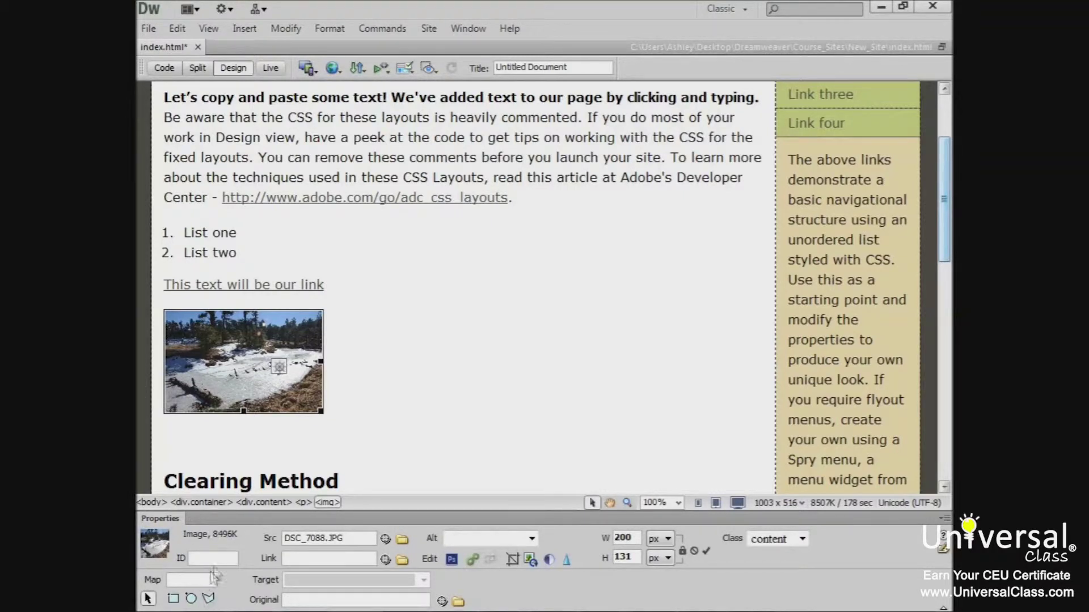
left_click(296, 558)
type("www.image.com")
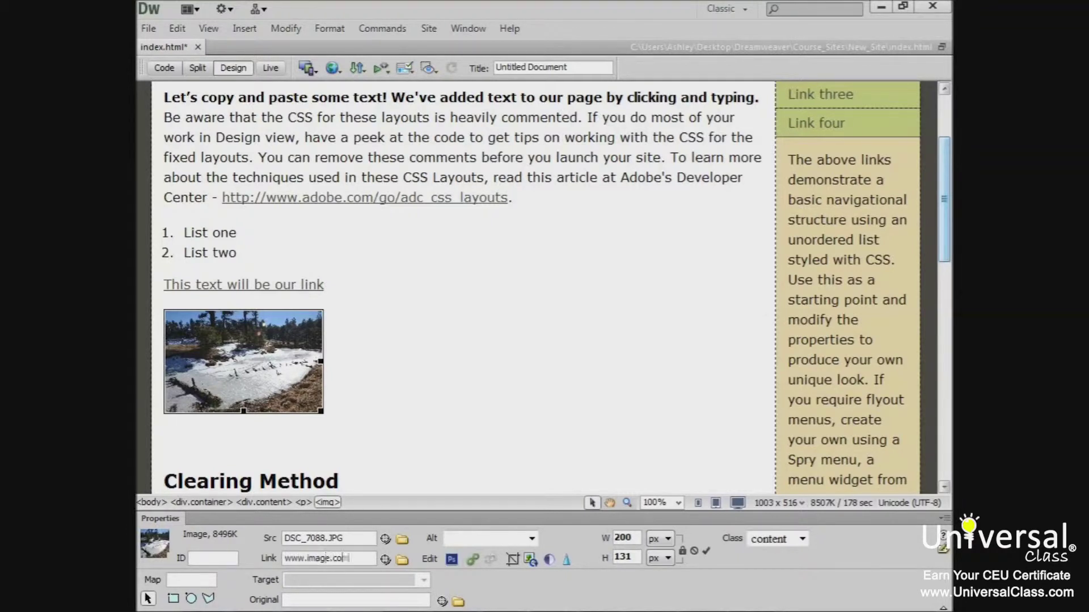
left_click(394, 349)
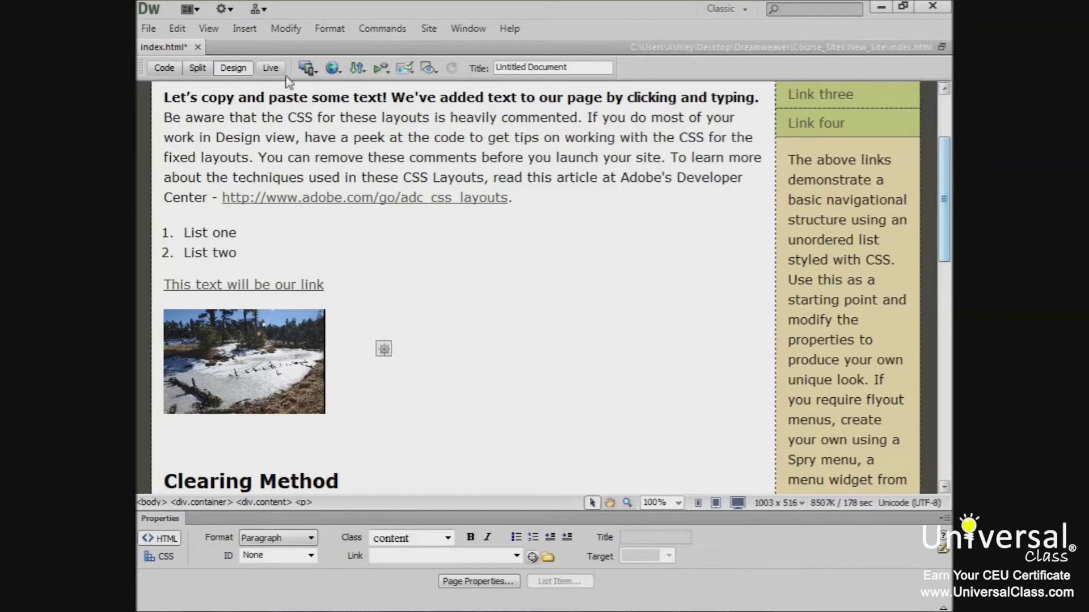
Turn the plain email line above the ordered list into an email link reading "new email" and fill in its email address.
left_click(284, 379)
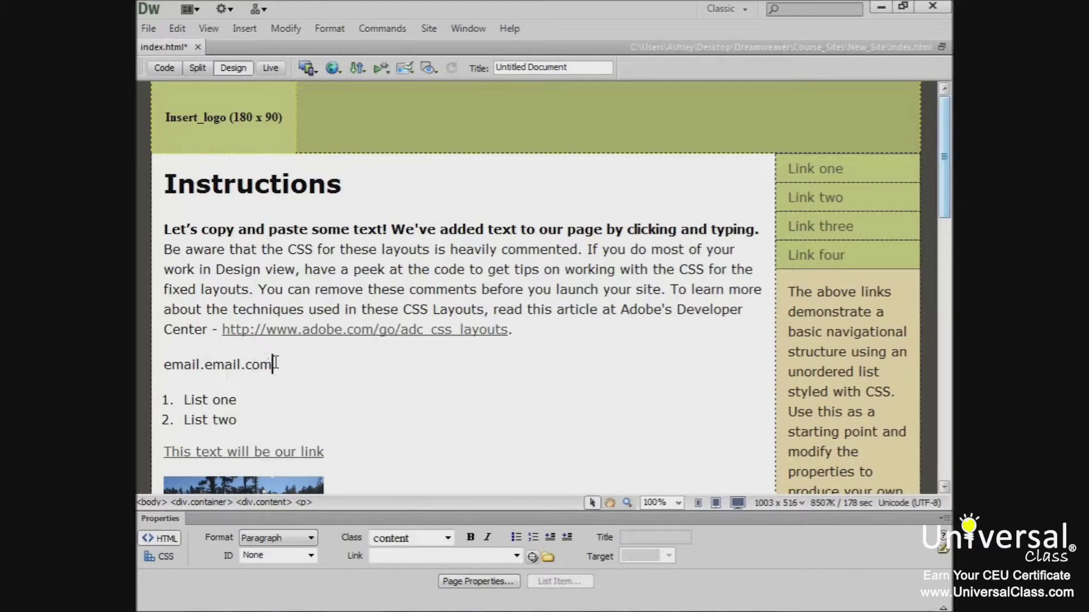
left_click_drag(275, 364, 166, 363)
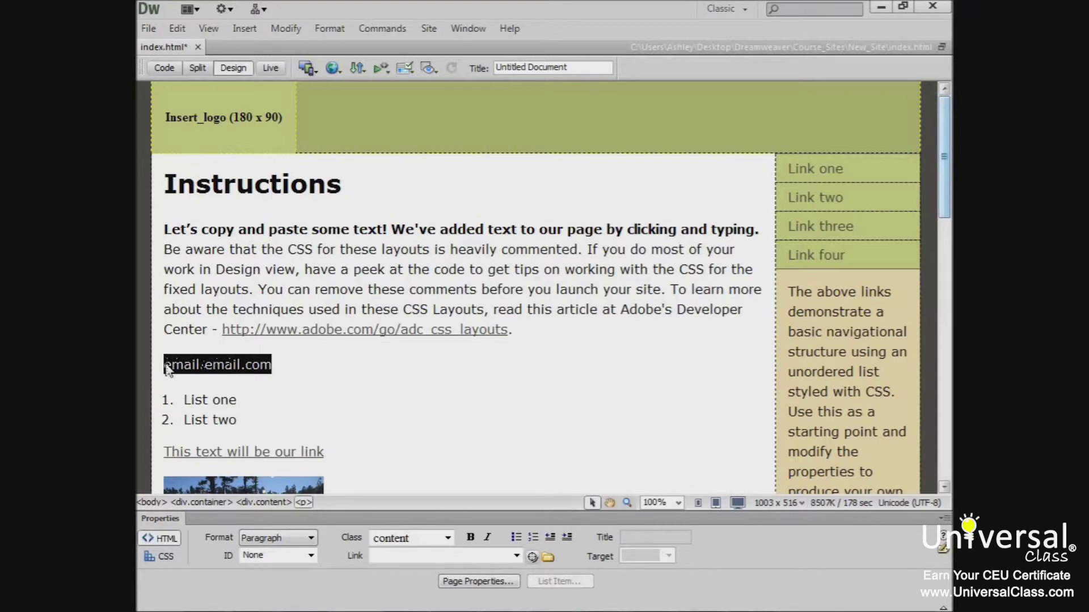
left_click(252, 31)
left_click(308, 245)
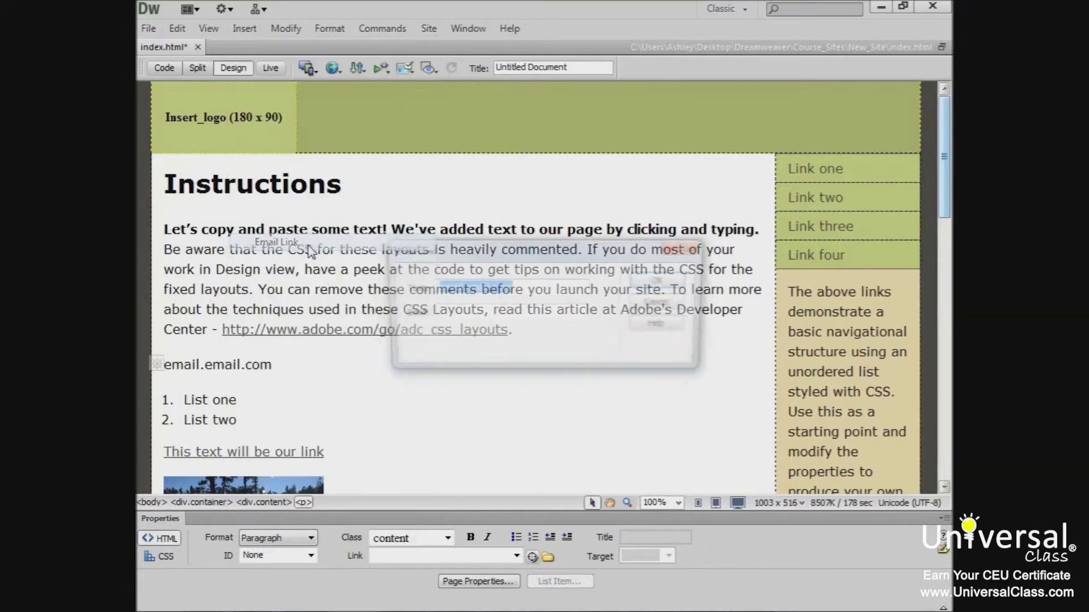
type("new email")
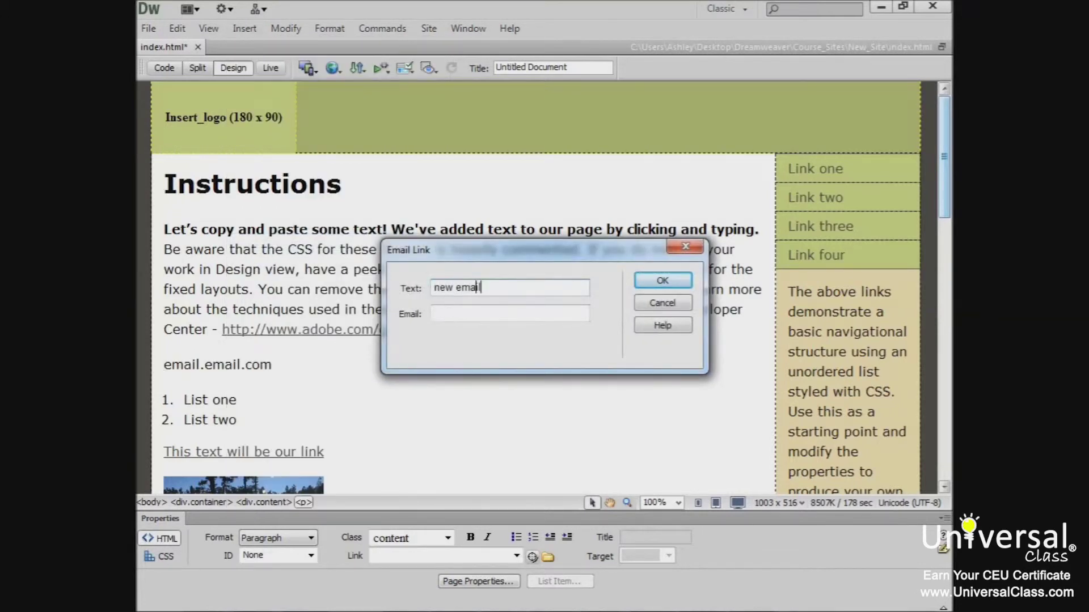
key("Tab")
type("email")
key("Return")
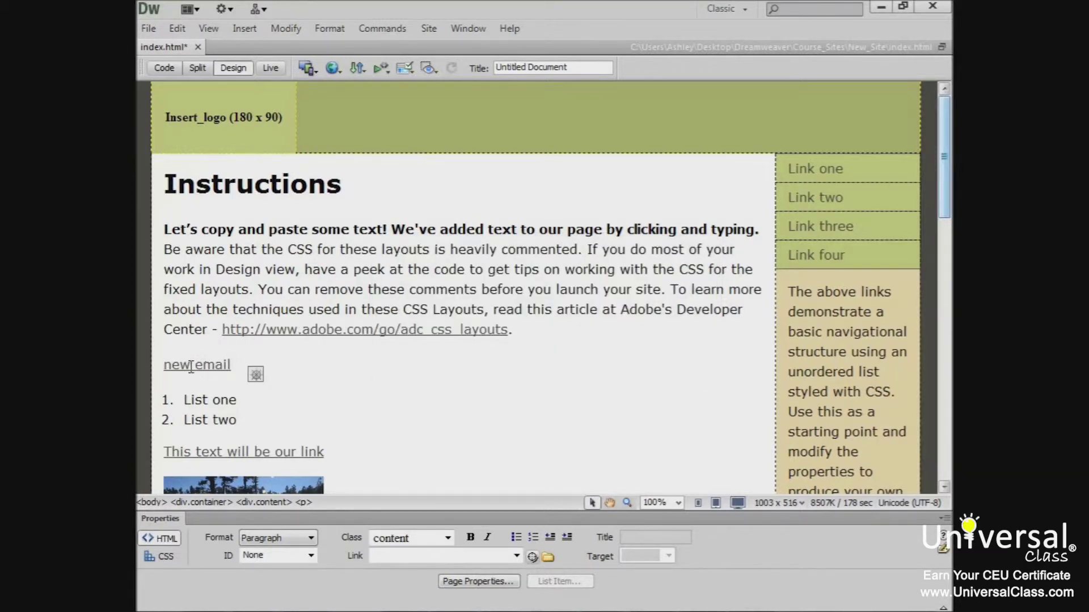
left_click(356, 397)
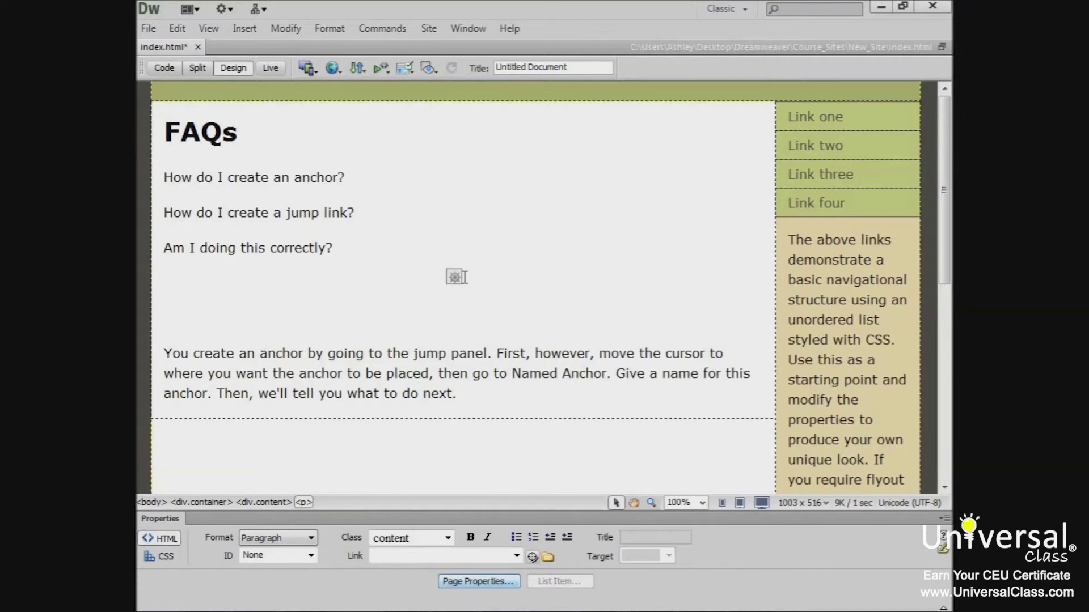
Insert a named anchor called question1 at the start of the answer paragraph beginning "You create an anchor".
left_click(524, 318)
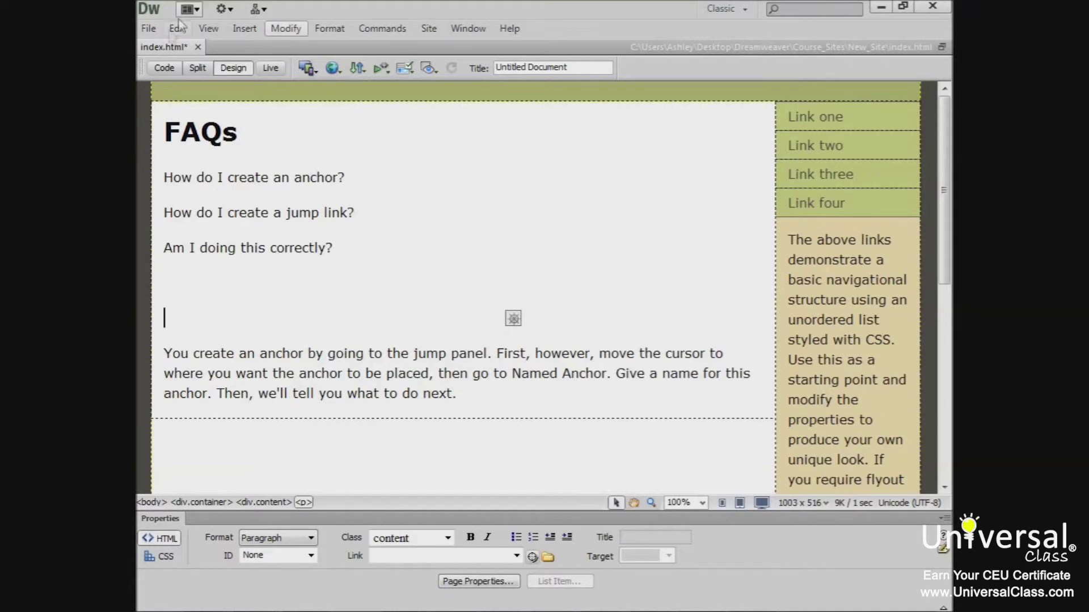
left_click(167, 352)
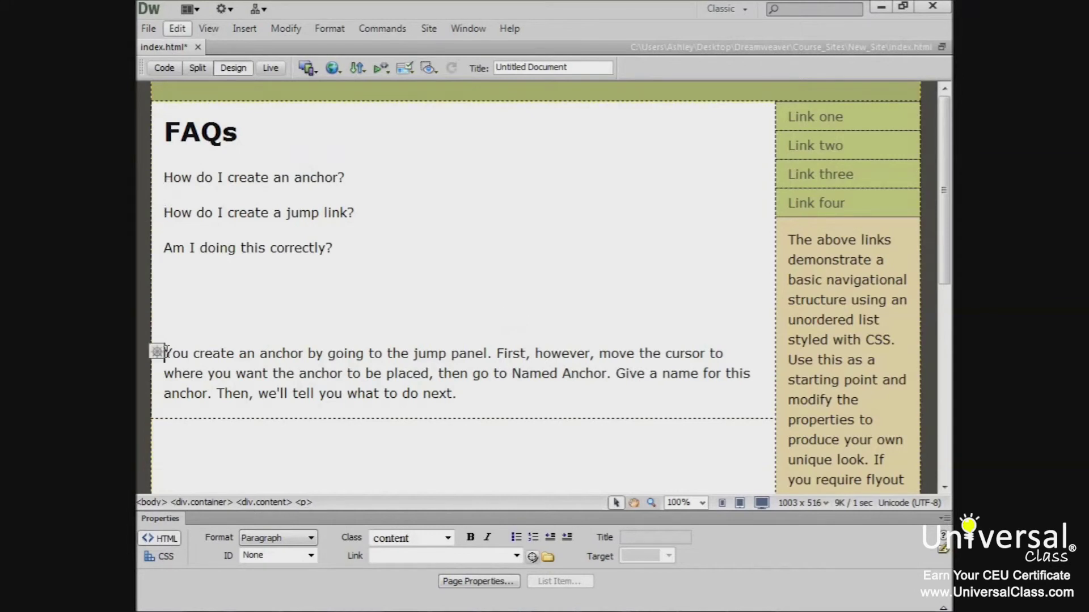
left_click(244, 29)
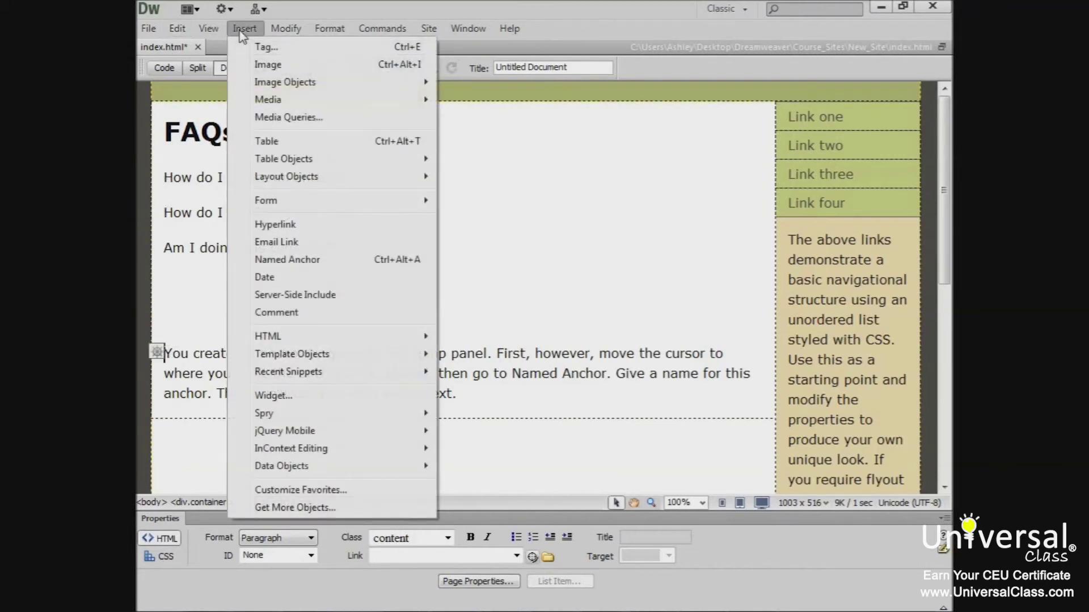
left_click(287, 260)
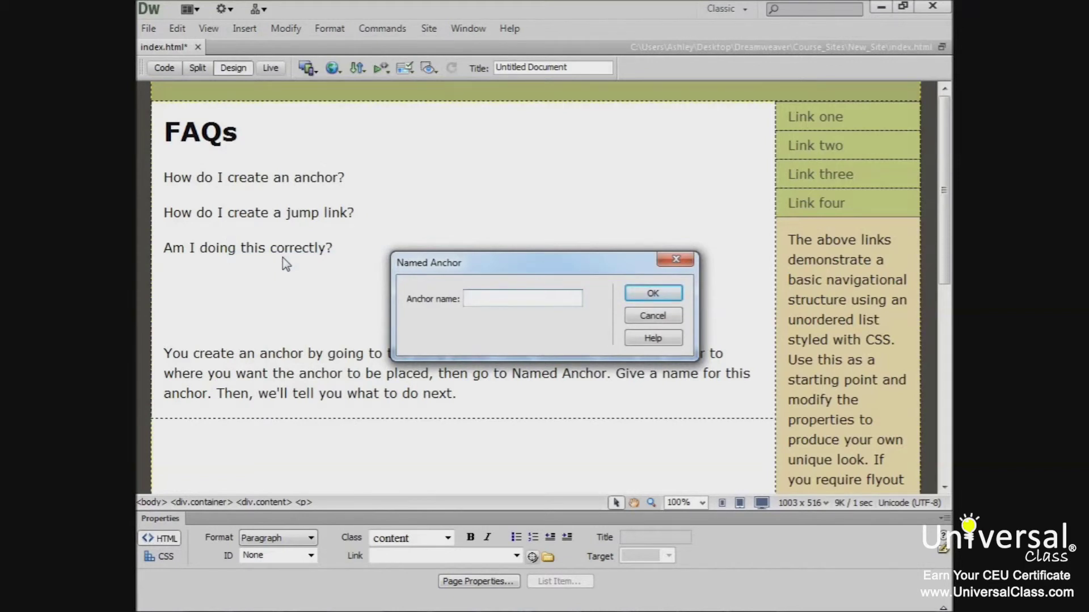
type("question1")
left_click(664, 292)
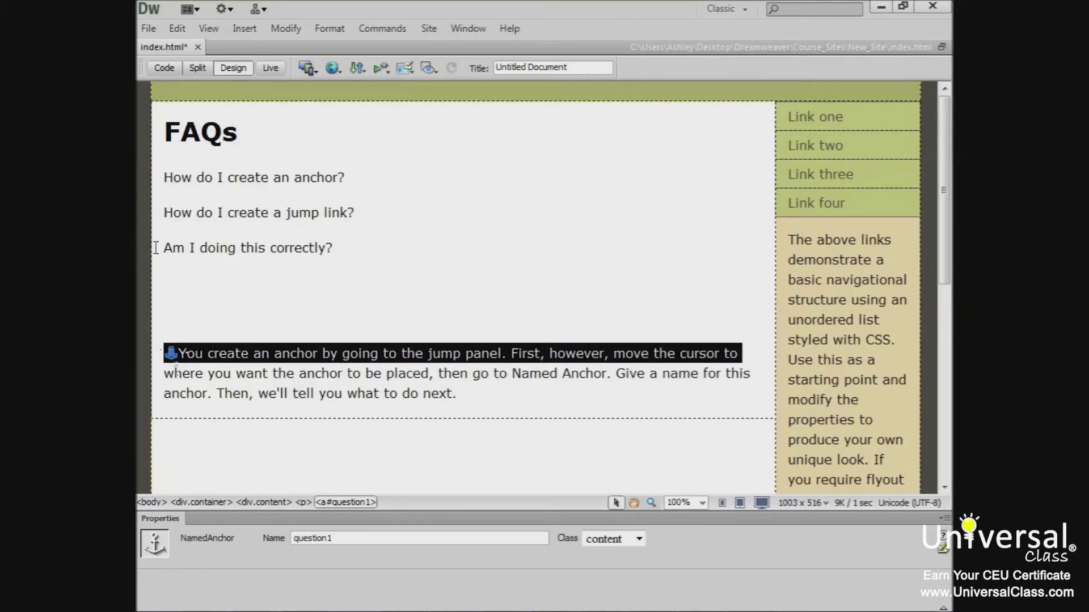
Turn the question "How do I create an anchor?" under FAQs into a jump link to the #question1 anchor.
left_click(354, 177)
left_click_drag(353, 178, 163, 178)
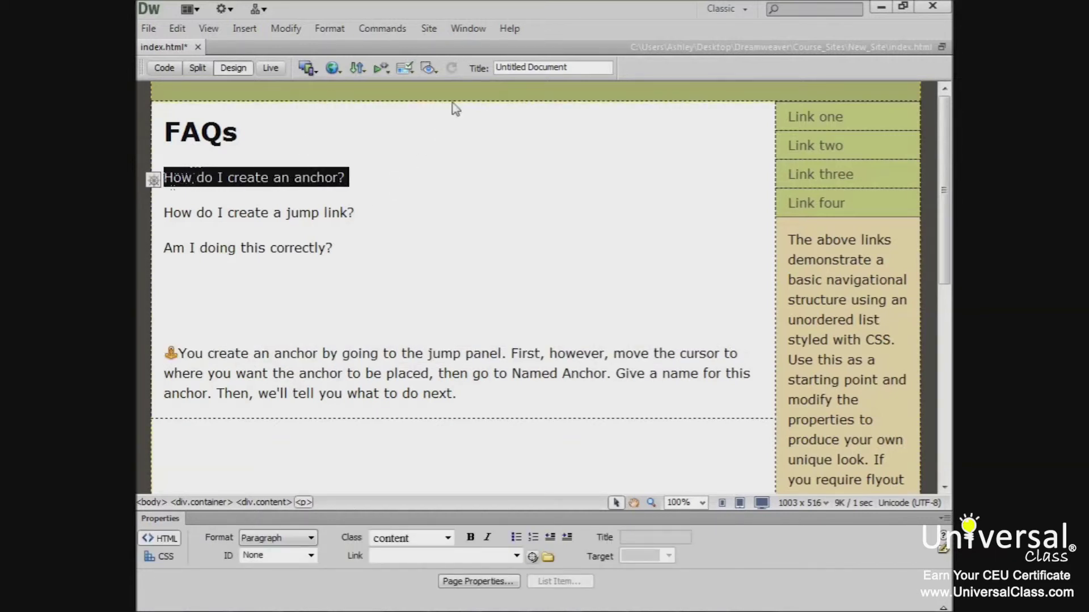
left_click(469, 29)
left_click(482, 46)
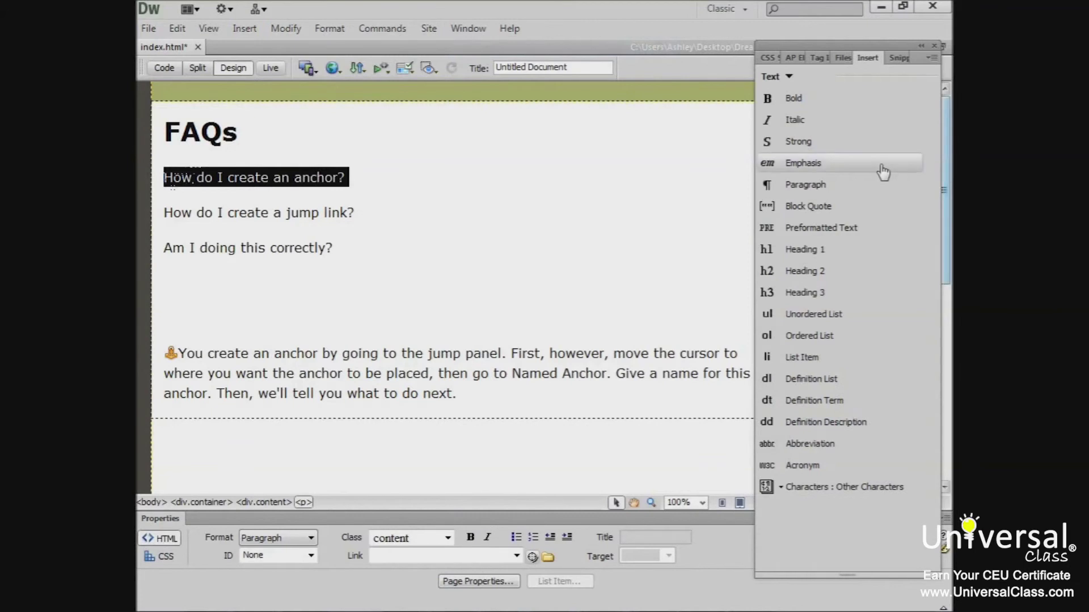
left_click(788, 77)
left_click(792, 81)
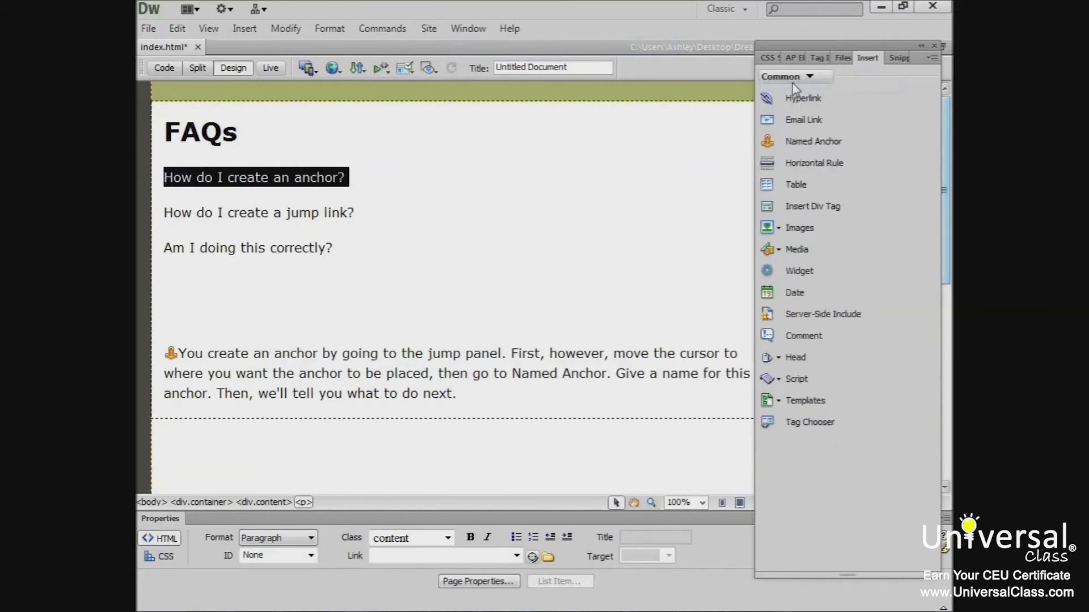
left_click(800, 100)
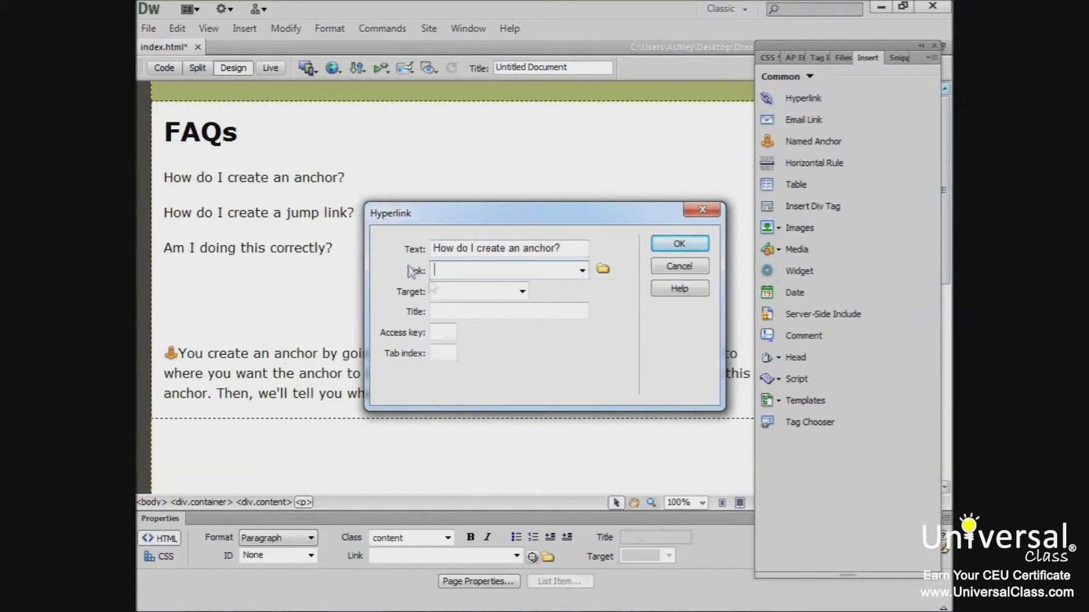
left_click(582, 271)
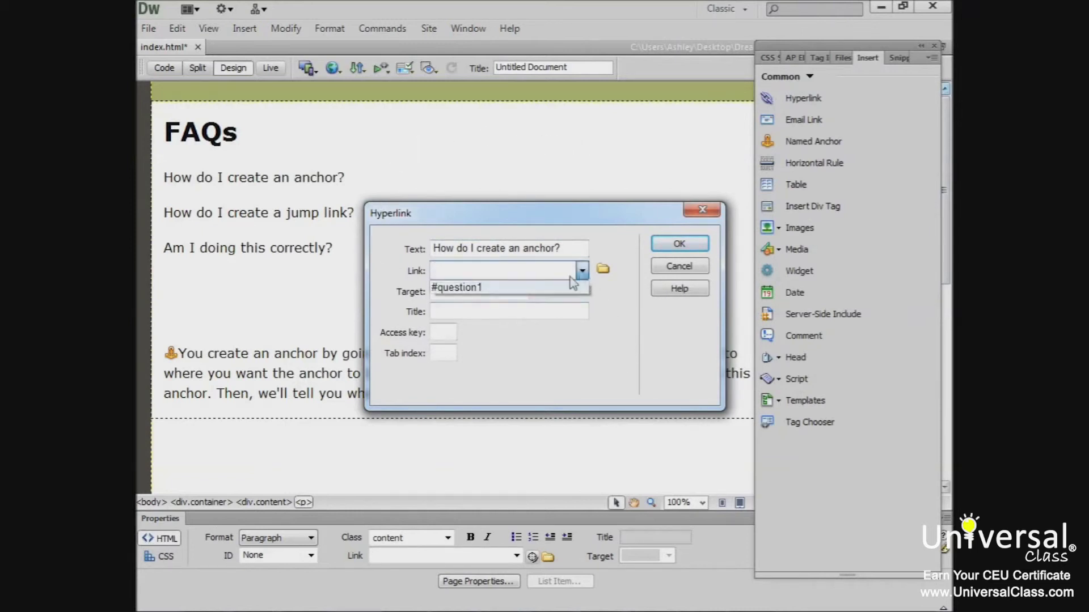
left_click(508, 288)
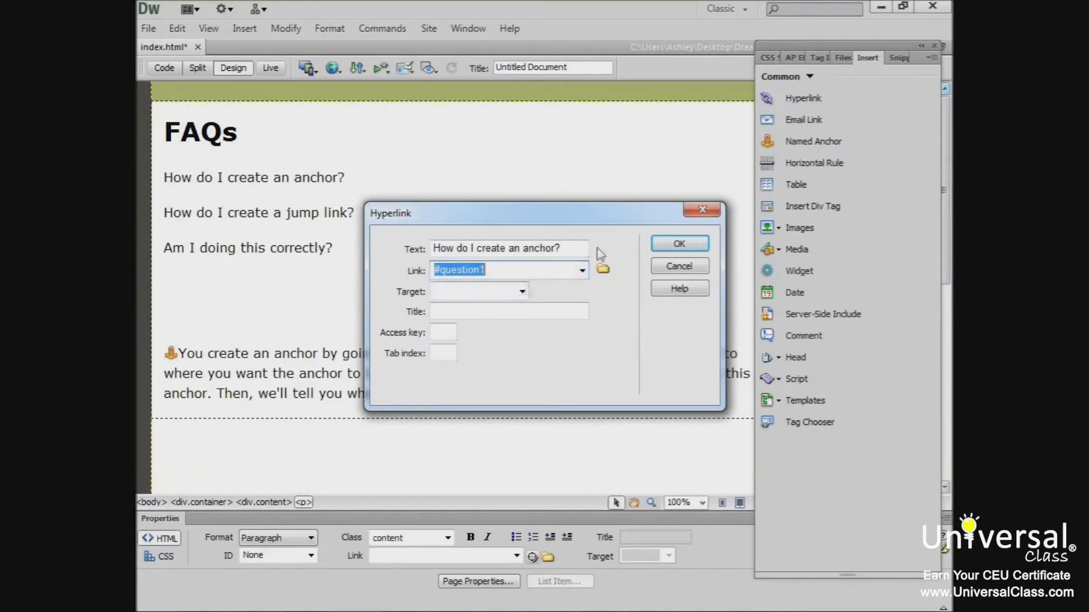
left_click(683, 242)
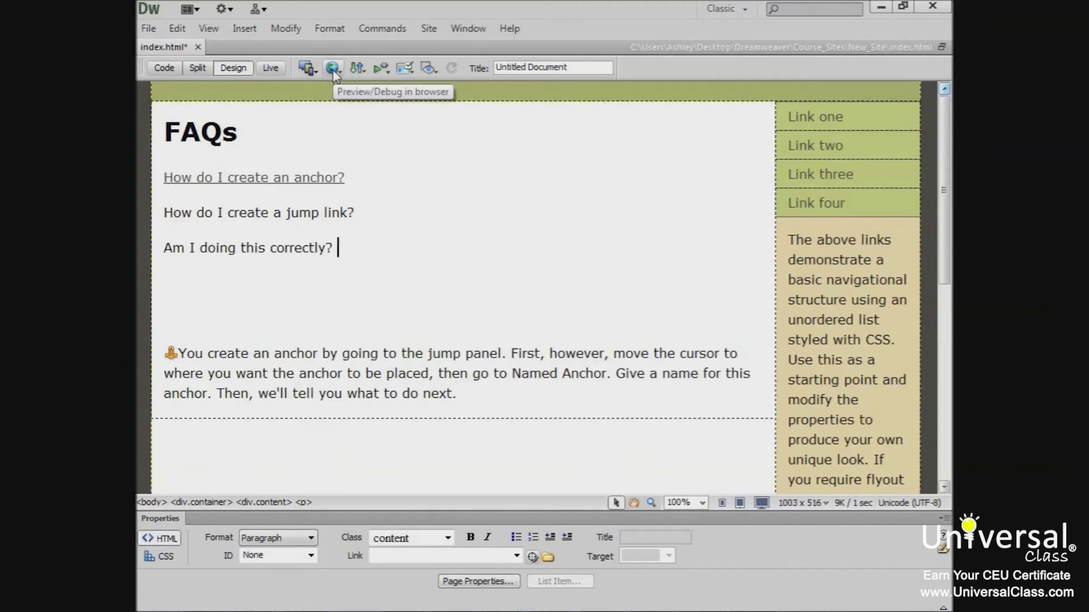
Preview the page in the browser and try the "How do I create an anchor?" jump link.
left_click(333, 73)
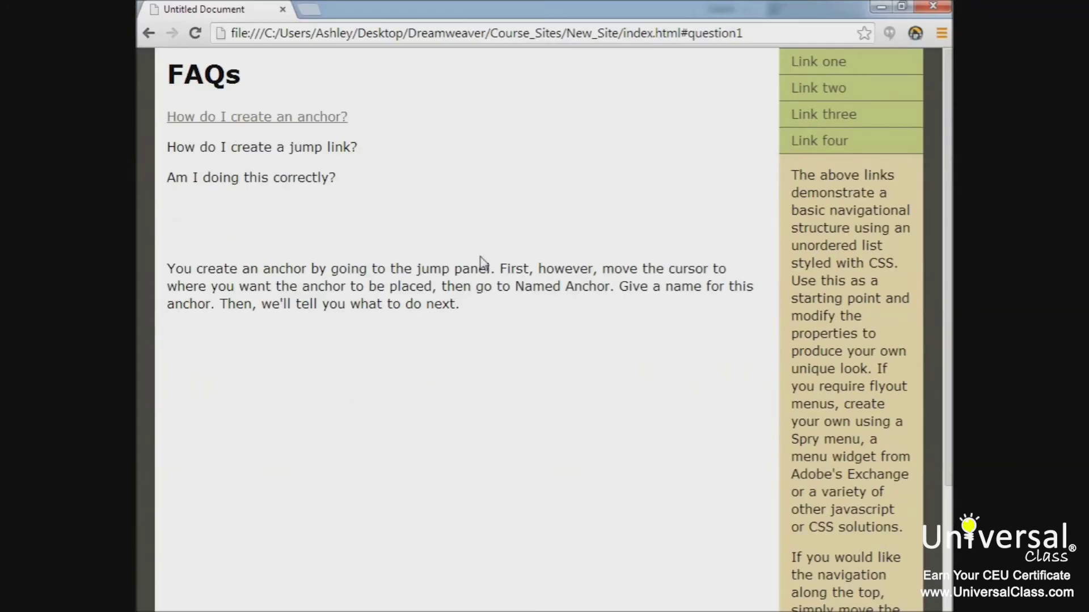
scroll(305, 122, "down", 3)
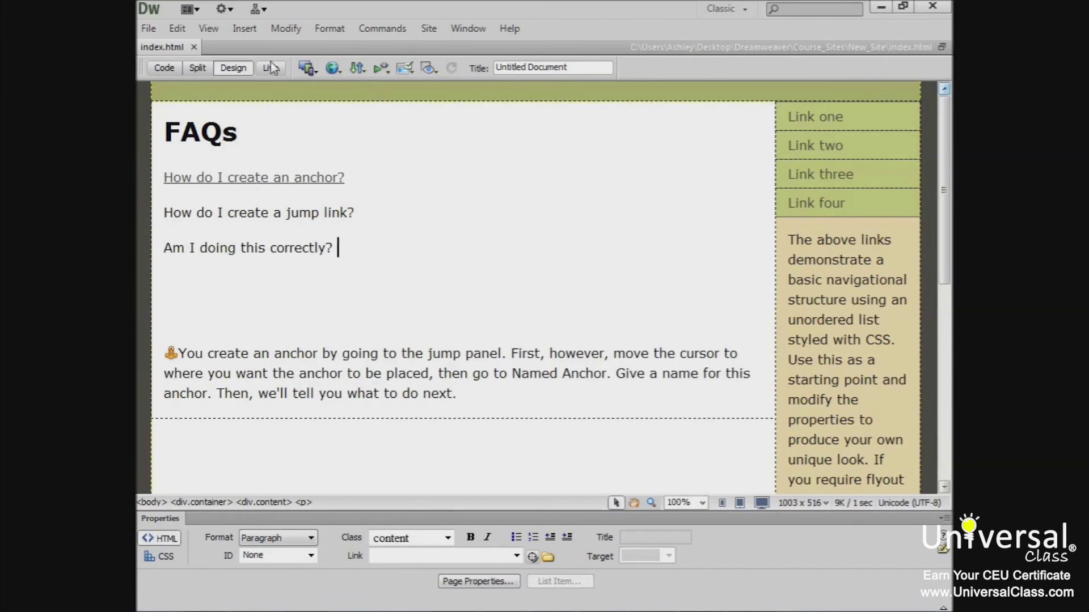
Insert a Description head tag in the page with the text "This is our description".
left_click(244, 29)
mouse_move(331, 338)
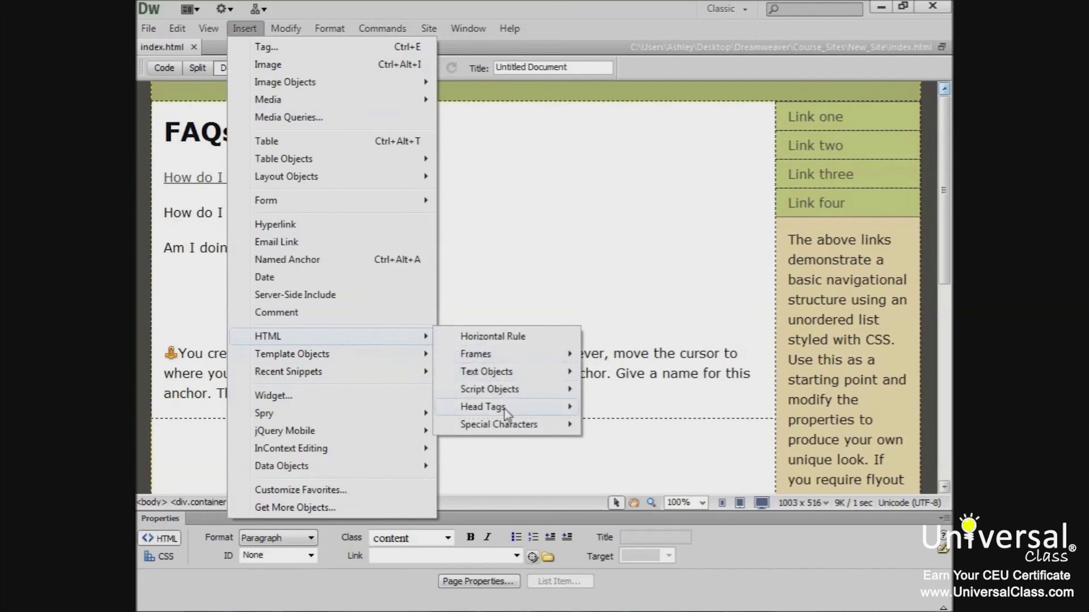
mouse_move(505, 408)
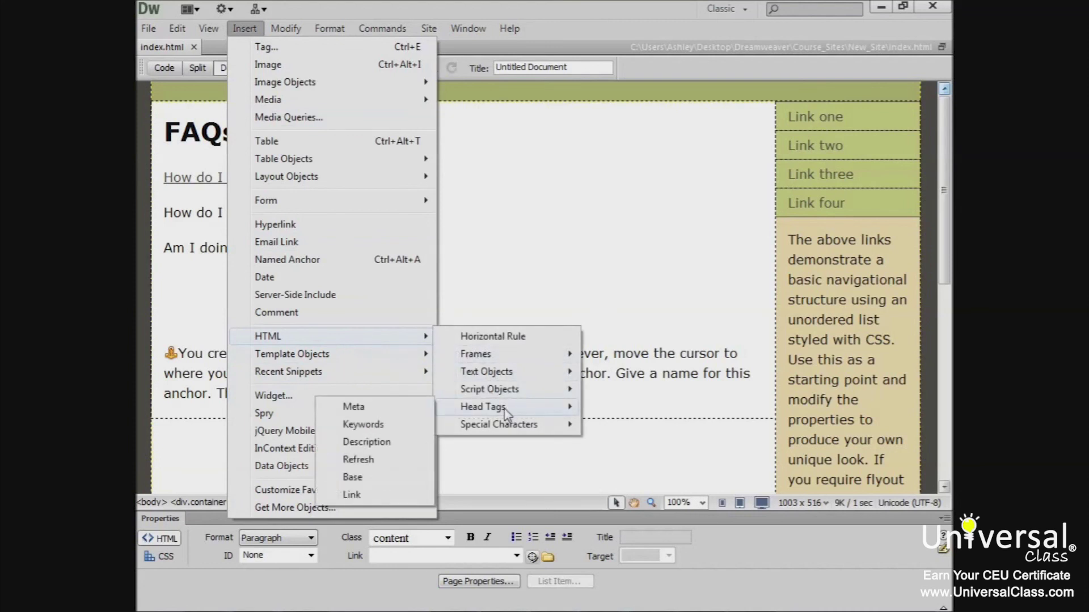
left_click(388, 443)
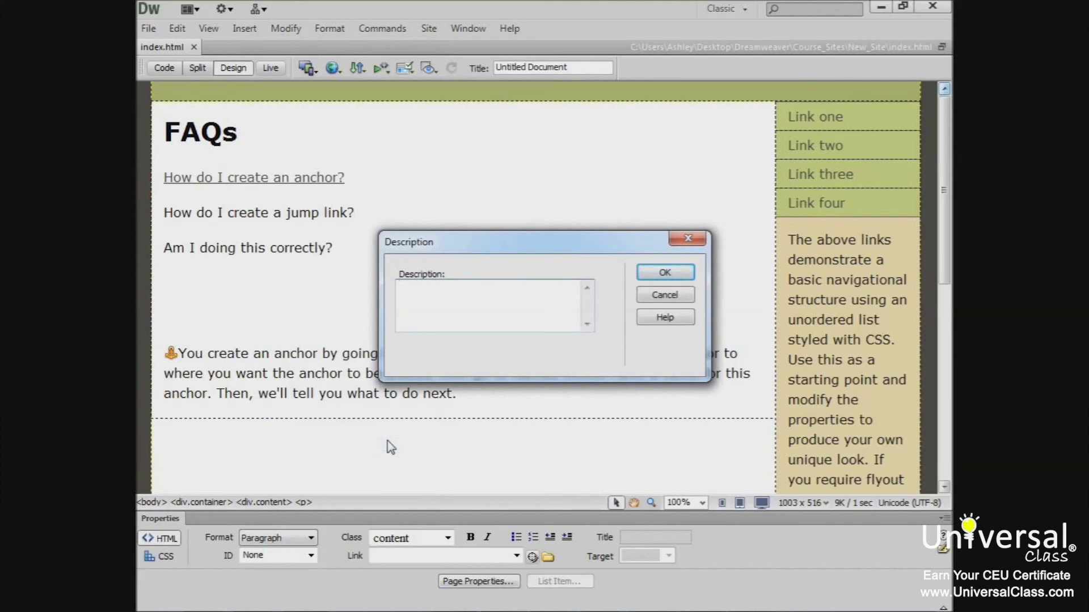
type("This is our description")
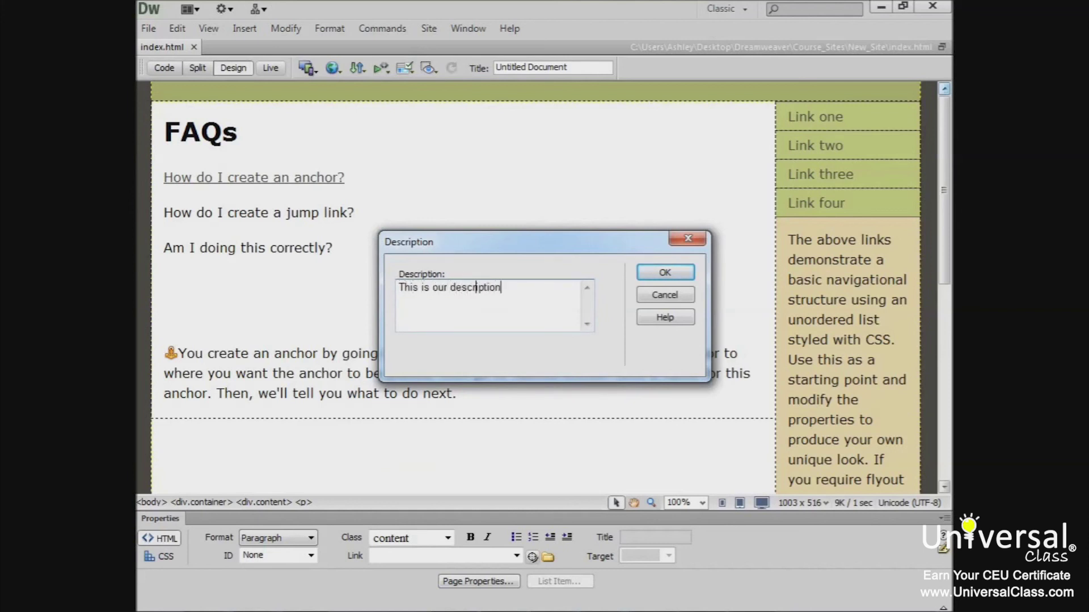
left_click(664, 274)
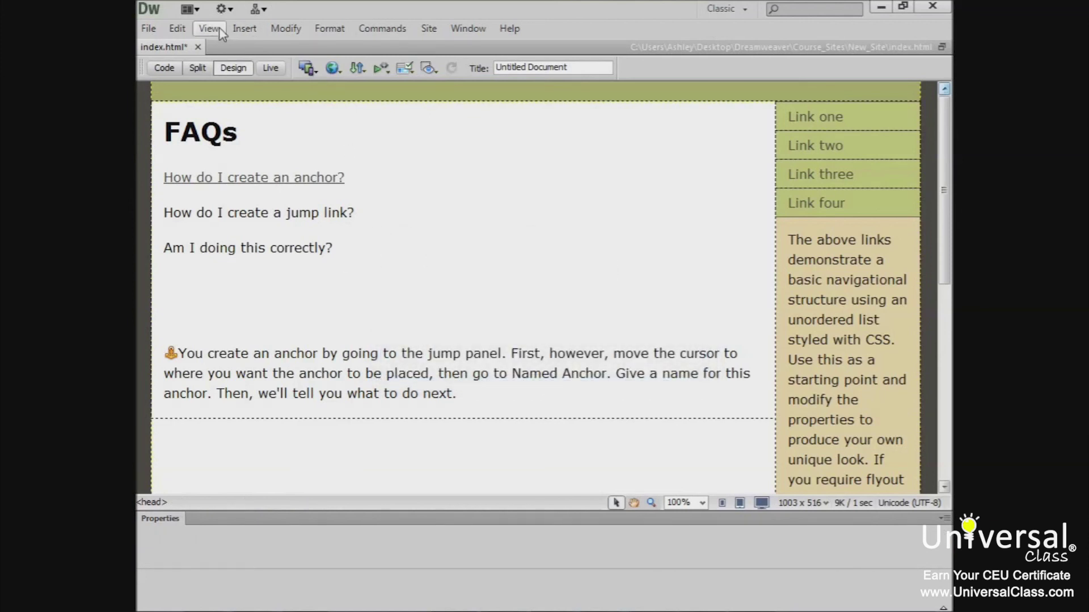
Start inserting a Keywords head tag in the page.
left_click(244, 28)
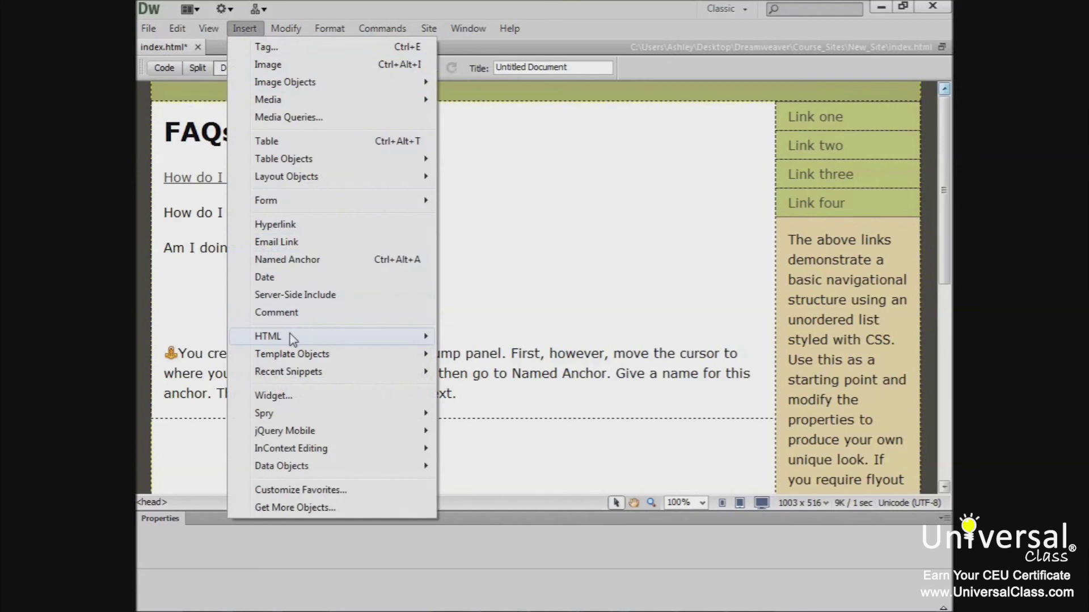
mouse_move(292, 338)
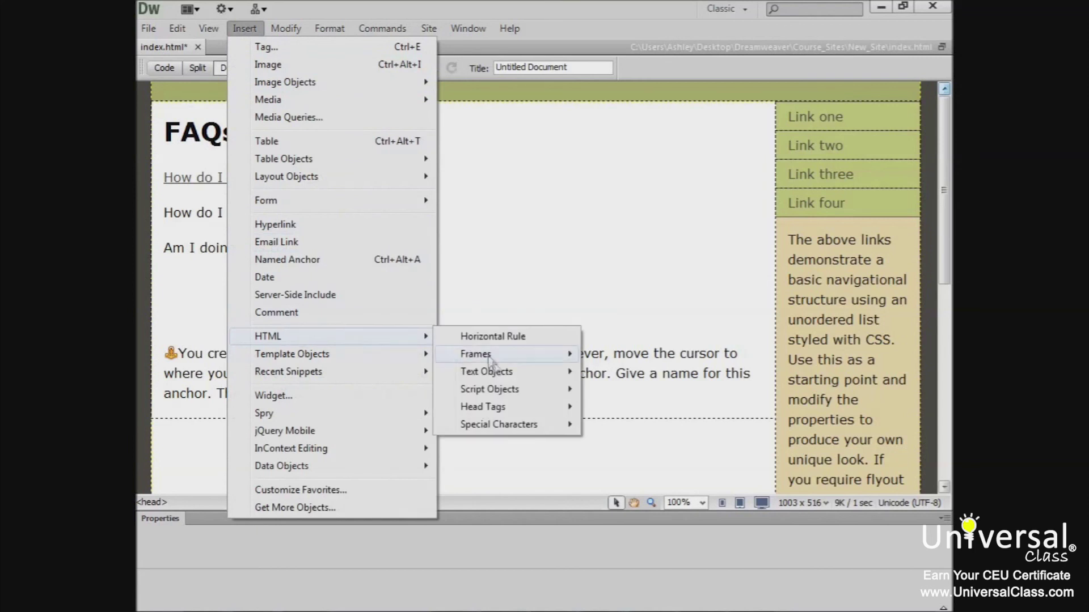
mouse_move(499, 407)
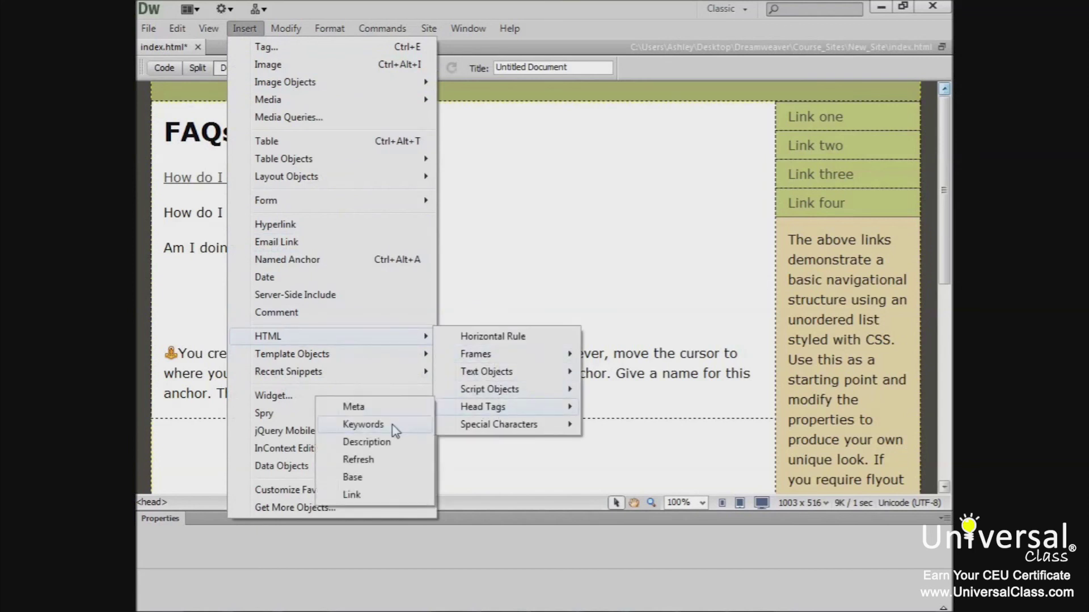
left_click(363, 425)
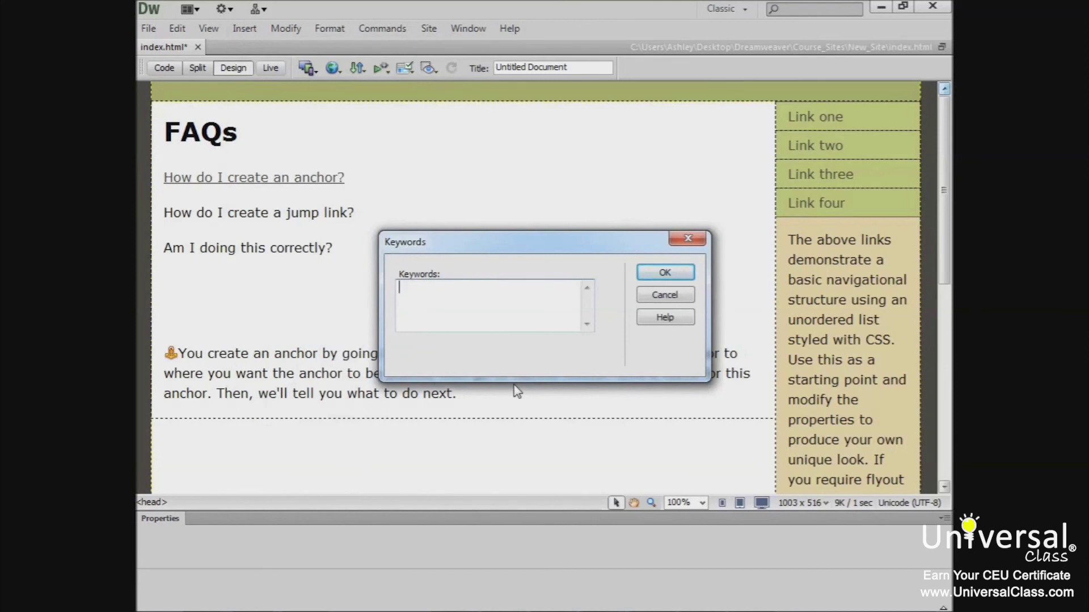